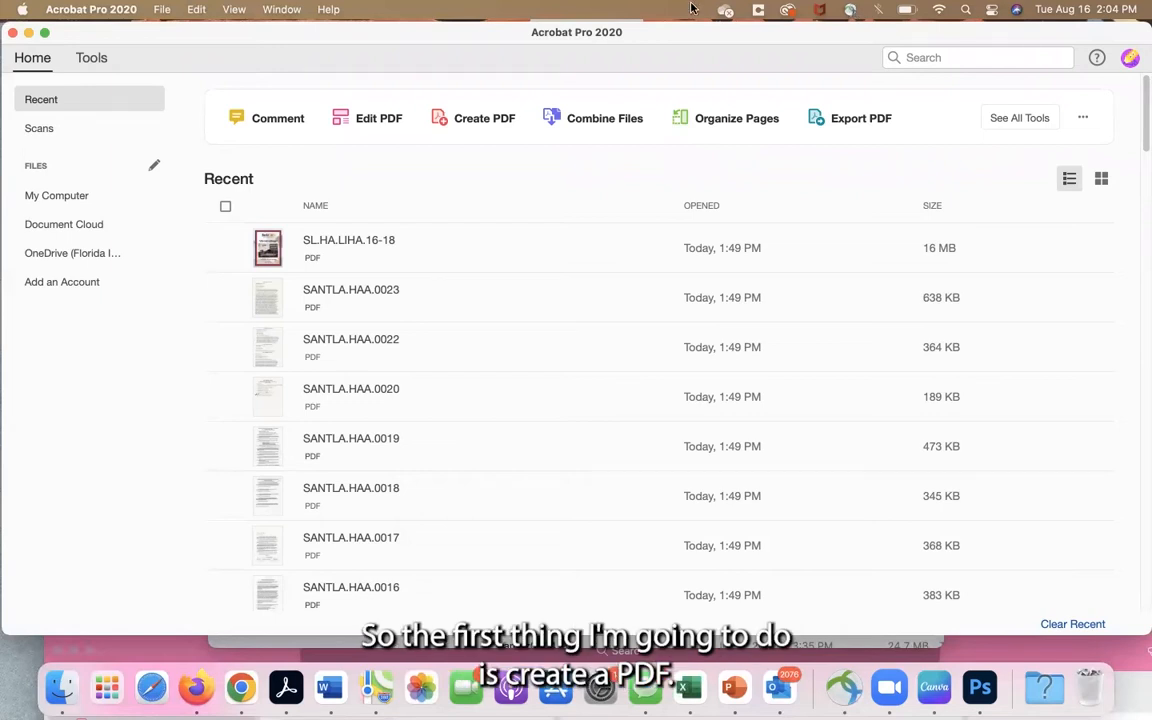
Start creating a single PDF from multiple files with the Combine Files option
{"action": "left_click", "coordinate": [478, 123]}
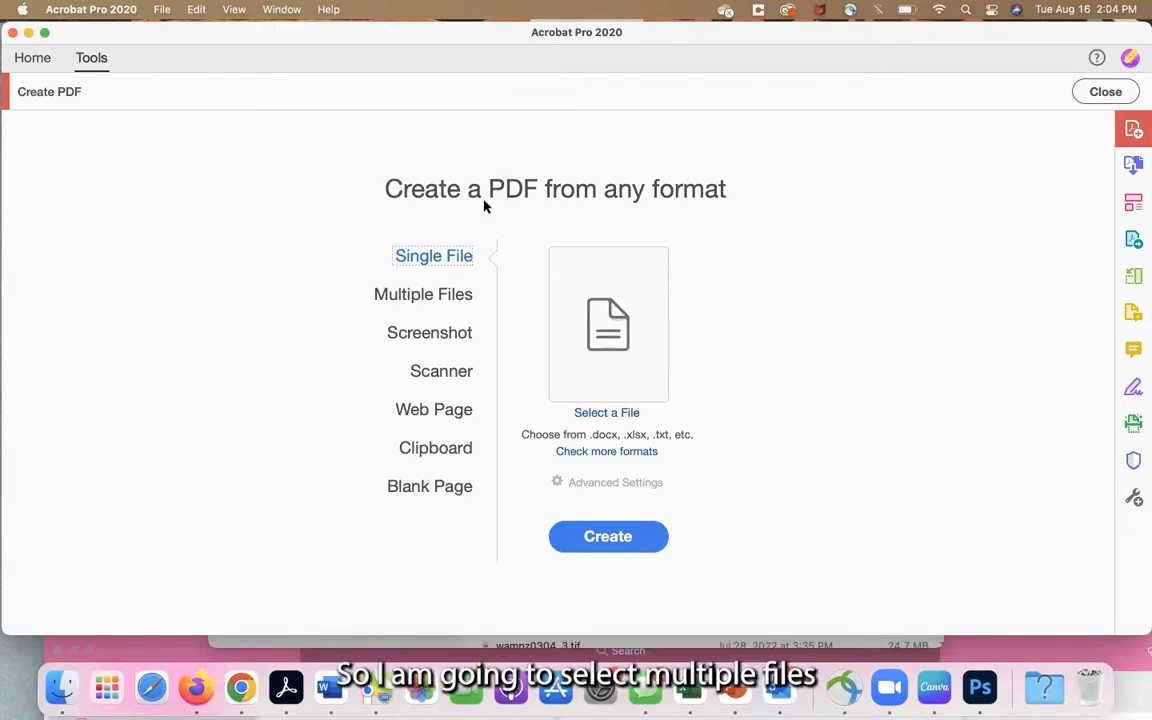
{"action": "left_click", "coordinate": [435, 296]}
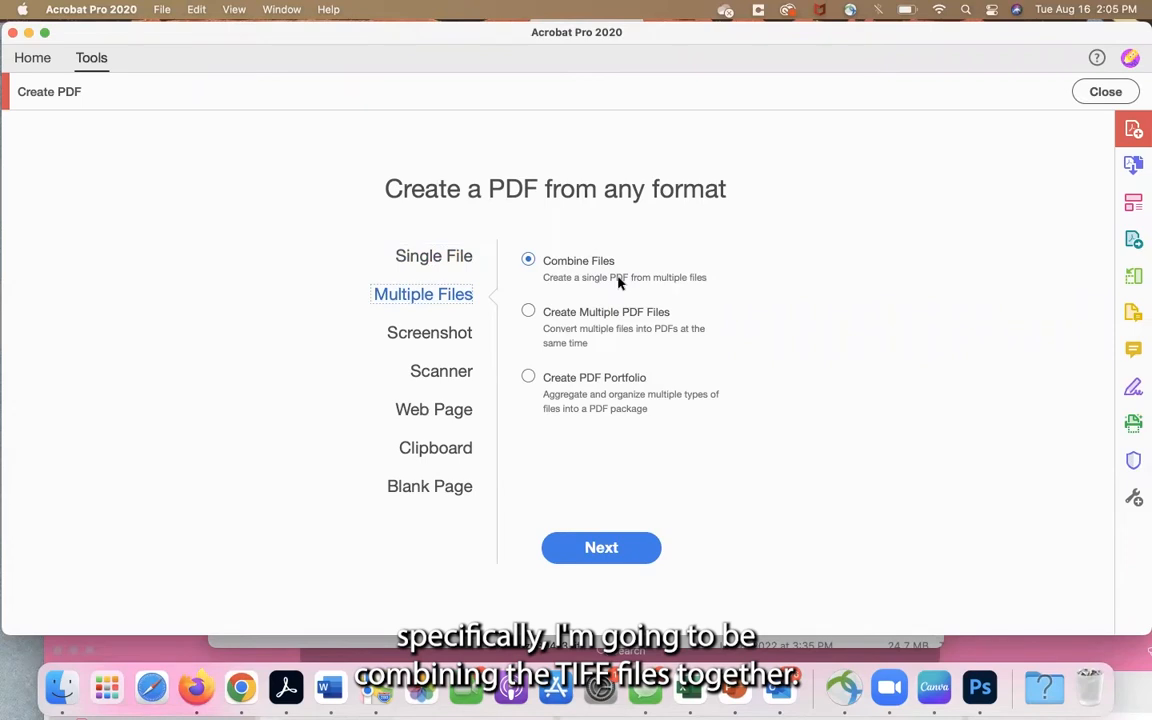
{"action": "left_click", "coordinate": [593, 547]}
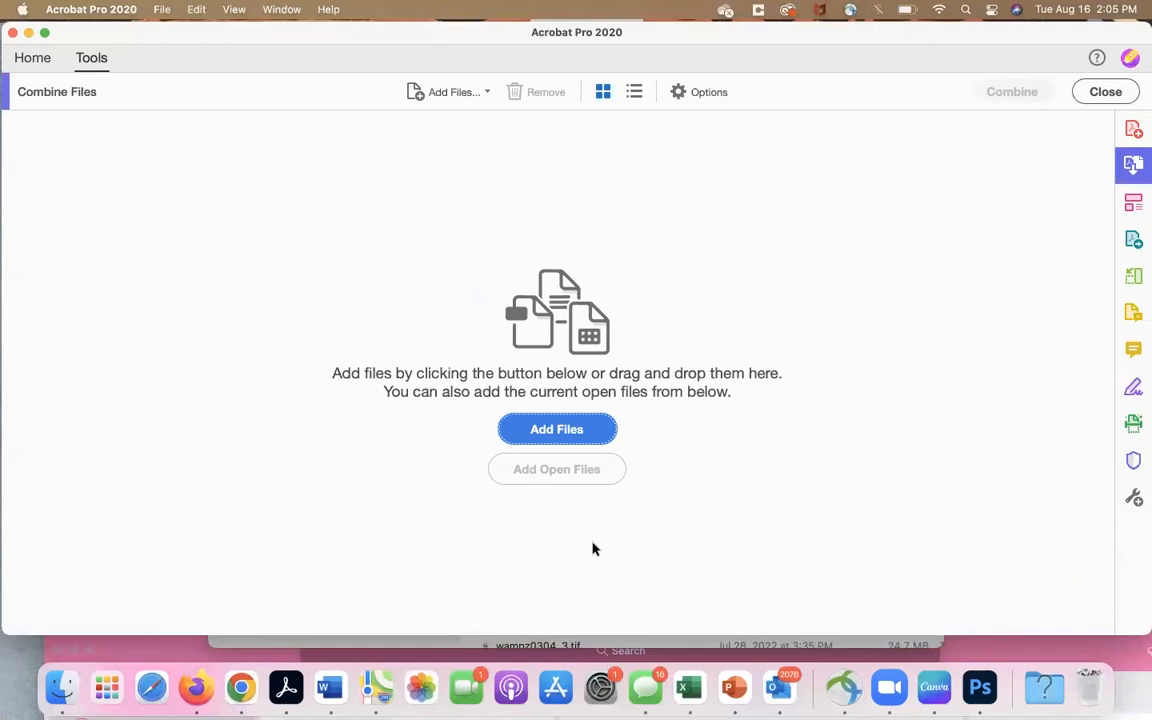
Start adding files to combine and open the WAM Digitization-Pedro Zamora folder on the WPHL 1 drive
{"action": "left_click", "coordinate": [563, 429]}
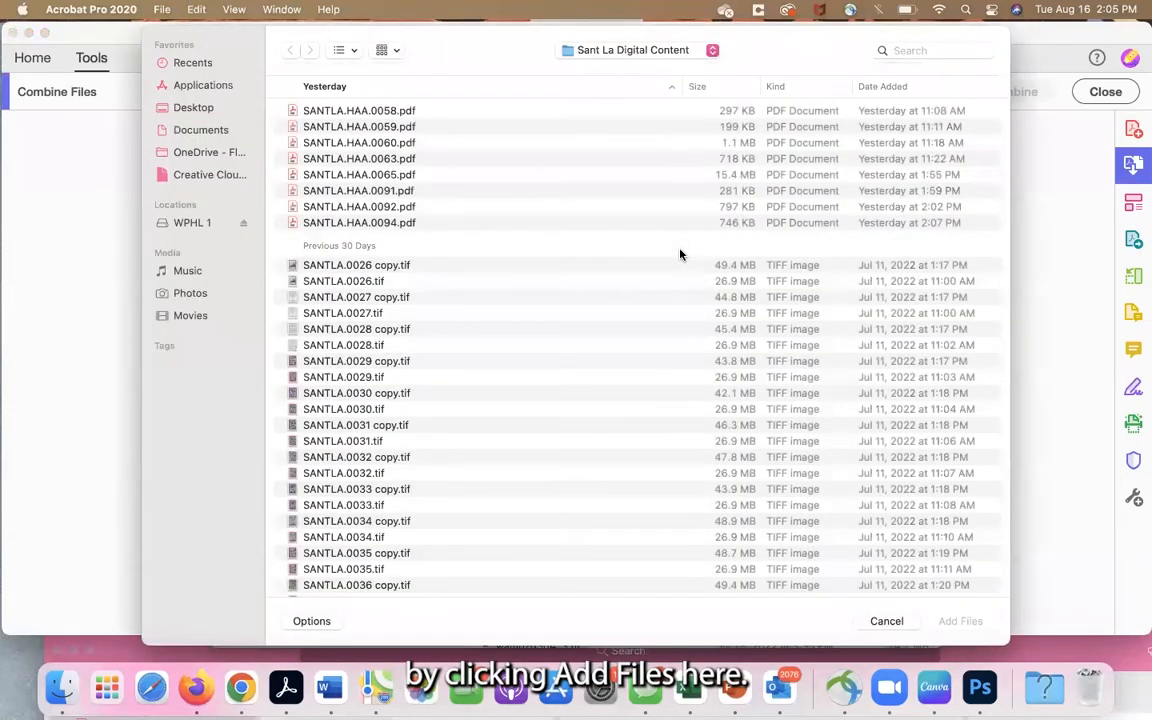
{"action": "left_click", "coordinate": [192, 223]}
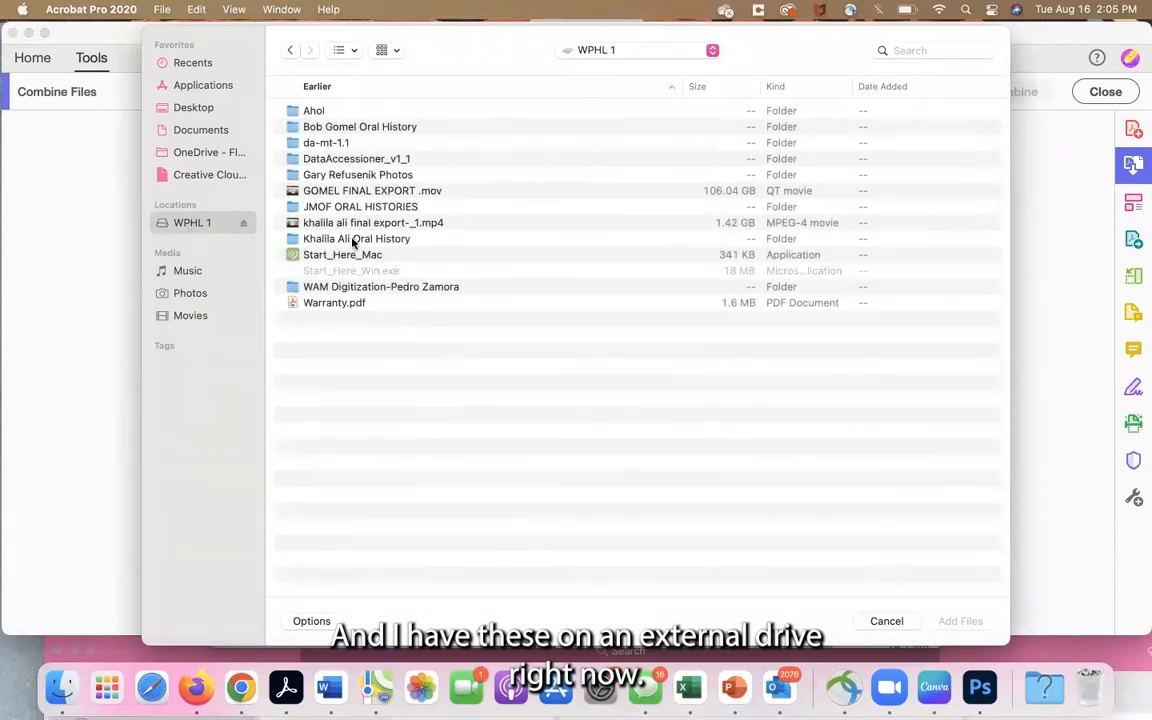
{"action": "double_click", "coordinate": [349, 287]}
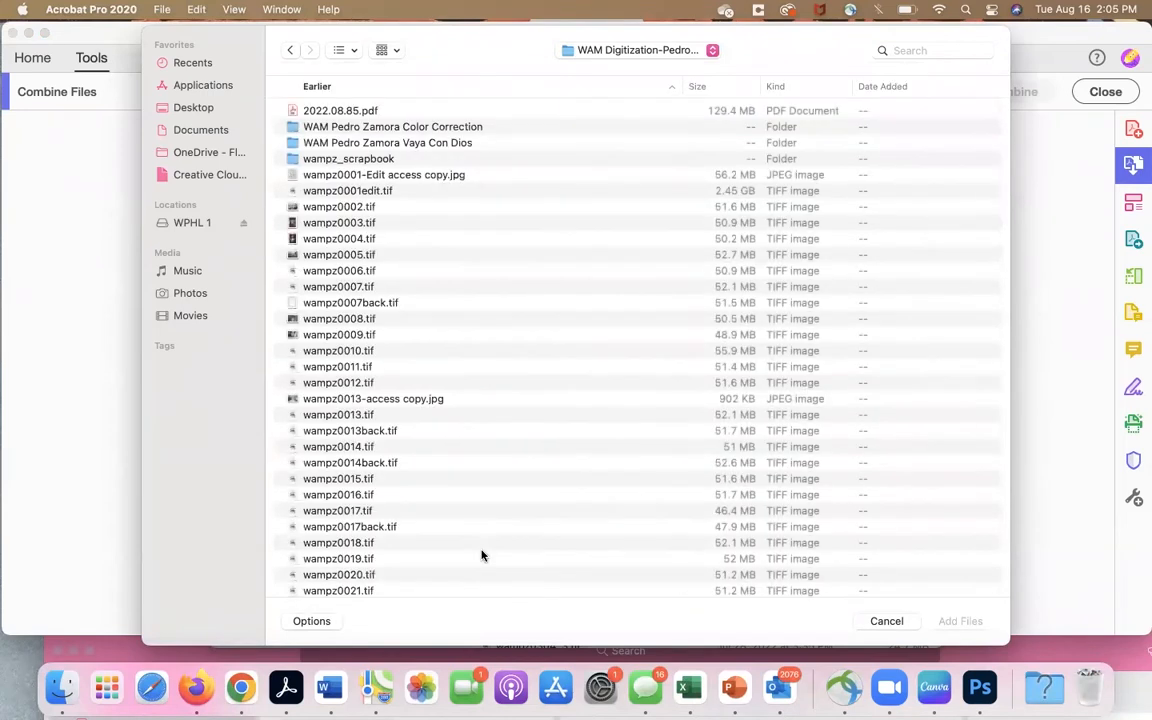
Find wampz0238_1.tif and wampz0238_2.tif in the folder and add both to the files to combine
{"action": "left_click", "coordinate": [420, 558]}
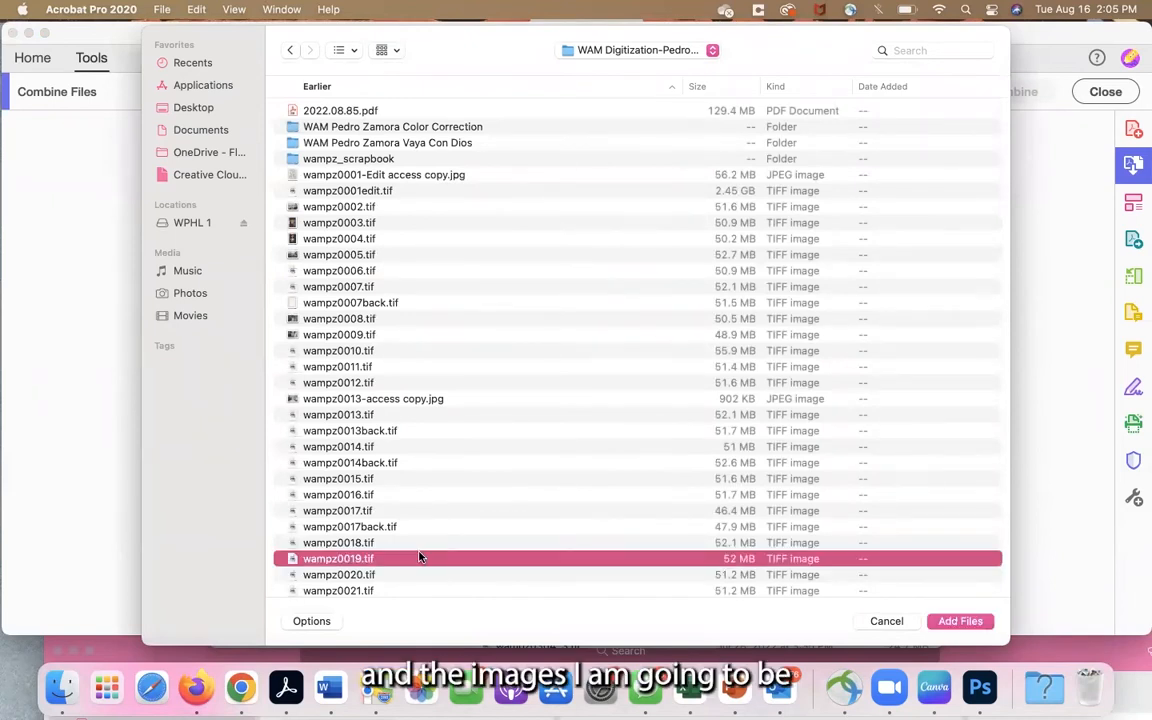
{"action": "key", "text": "Down"}
{"action": "key", "text": "Down"}
{"action": "key", "text": "Down"}
{"action": "key", "text": "Down"}
{"action": "key", "text": "Down"}
{"action": "key", "text": "Down"}
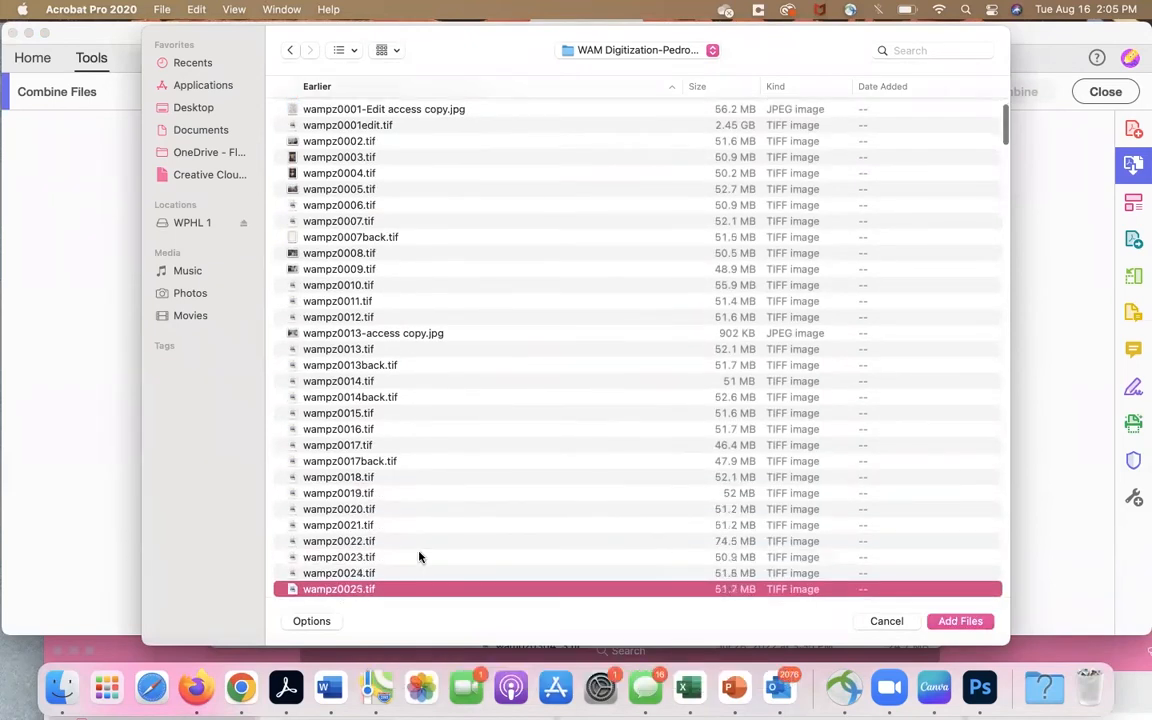
{"action": "key", "text": "Down"}
{"action": "key", "text": "Down"}
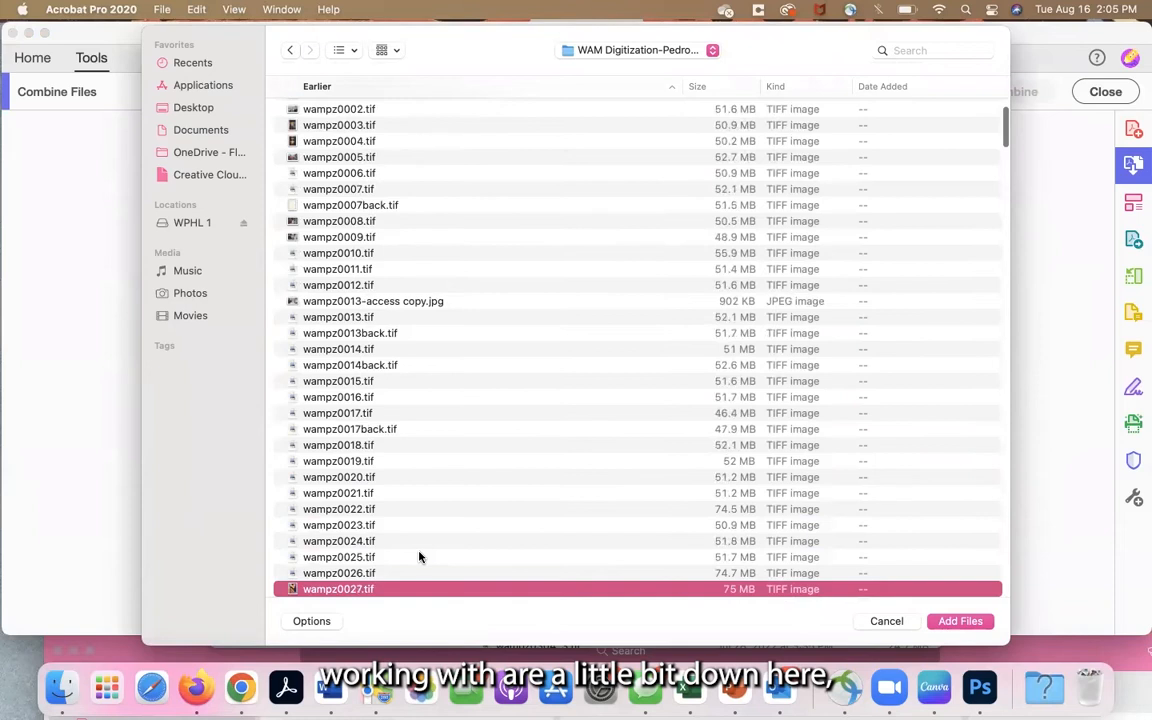
{"action": "key", "text": "Down"}
{"action": "key", "text": "Down"}
{"action": "key", "text": "Down"}
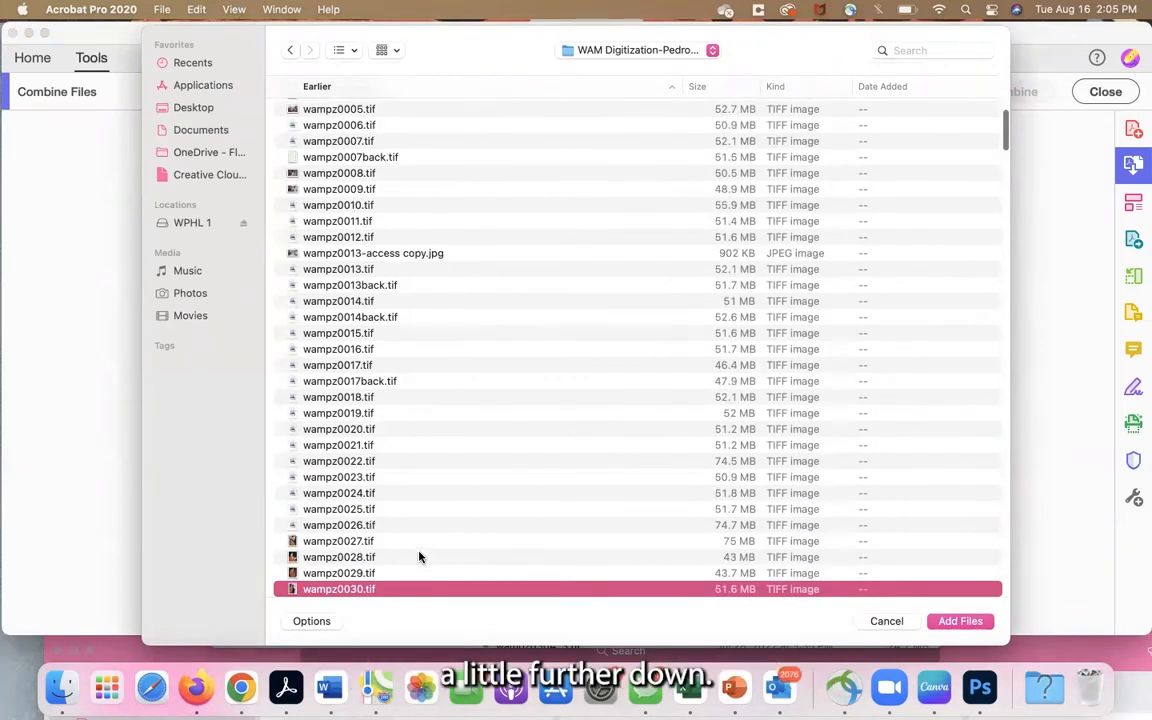
{"action": "key", "text": "Down"}
{"action": "key", "text": "Down"}
{"action": "key", "text": "Down"}
{"action": "key", "text": "Down"}
{"action": "key", "text": "Down"}
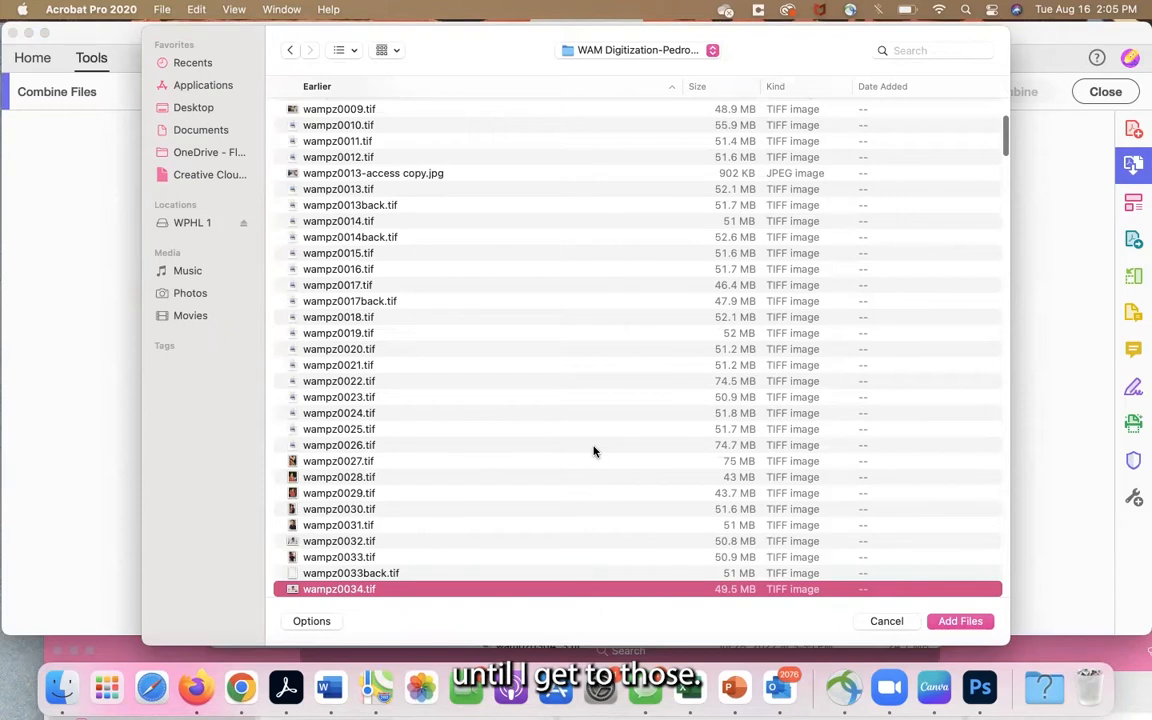
{"action": "key", "text": "Down"}
{"action": "key", "text": "Down"}
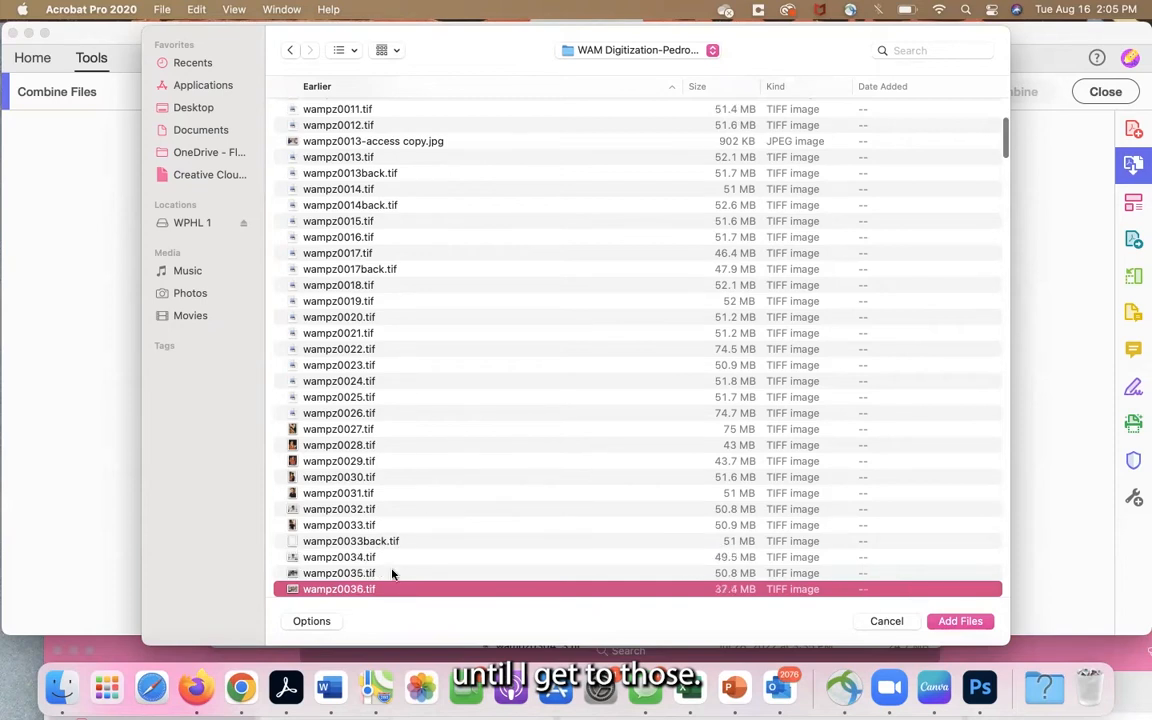
{"action": "left_click", "coordinate": [392, 573]}
{"action": "key", "text": "Down"}
{"action": "key", "text": "Down"}
{"action": "key", "text": "Down"}
{"action": "key", "text": "Down"}
{"action": "key", "text": "Down"}
{"action": "key", "text": "Down"}
{"action": "key", "text": "Down"}
{"action": "key", "text": "Down"}
{"action": "key", "text": "Down"}
{"action": "key", "text": "Down"}
{"action": "key", "text": "Down"}
{"action": "key", "text": "Down"}
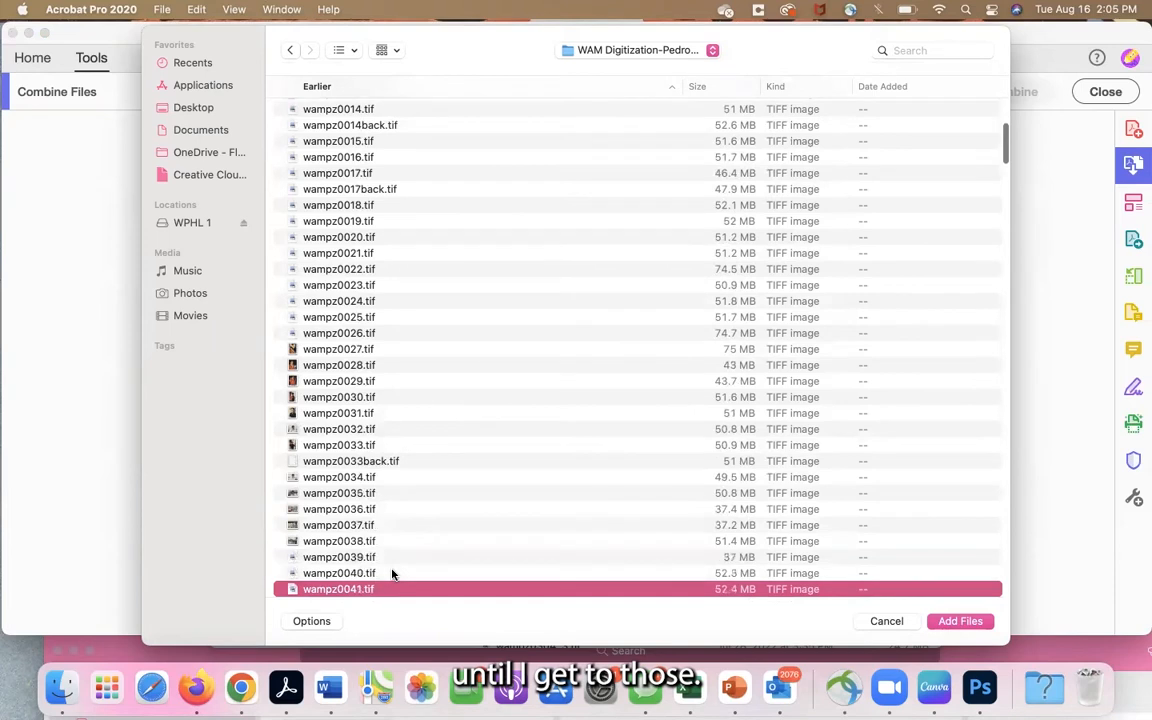
{"action": "key", "text": "Down"}
{"action": "key", "text": "Down"}
{"action": "key", "text": "Down"}
{"action": "key", "text": "Down"}
{"action": "key", "text": "Down"}
{"action": "key", "text": "Down"}
{"action": "key", "text": "Down"}
{"action": "key", "text": "Down"}
{"action": "key", "text": "Down"}
{"action": "key", "text": "Down"}
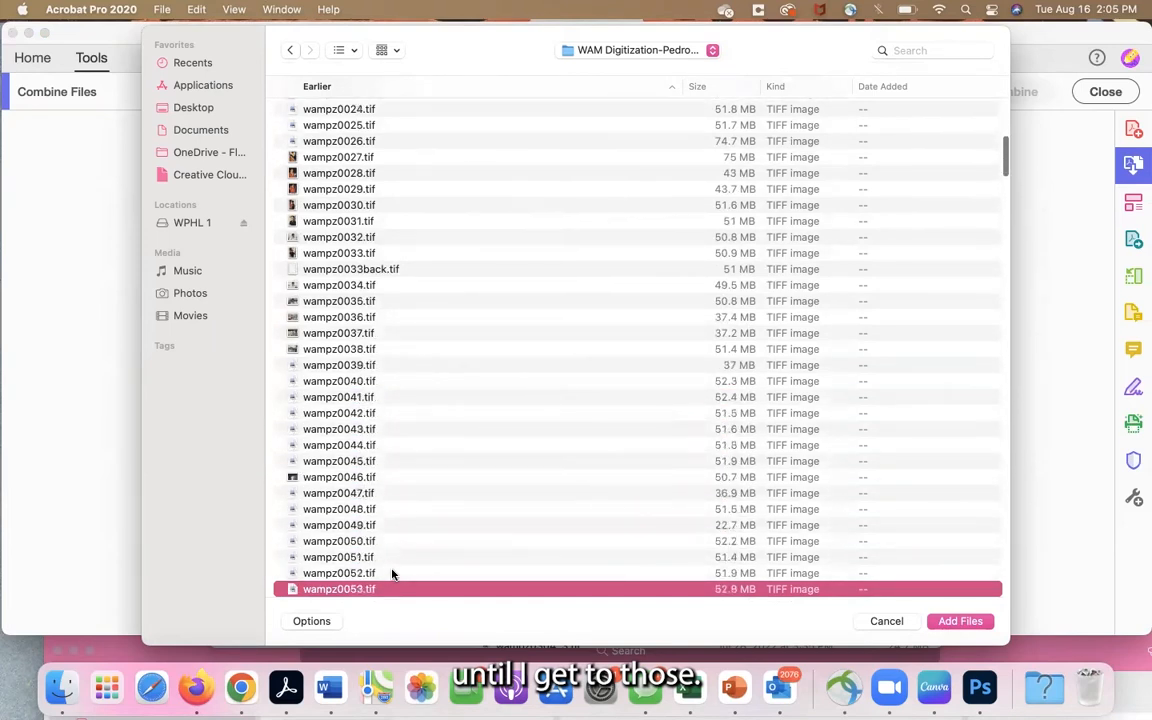
{"action": "key", "text": "Down"}
{"action": "key", "text": "Down"}
{"action": "key", "text": "Down"}
{"action": "key", "text": "Down"}
{"action": "key", "text": "Down"}
{"action": "key", "text": "Down"}
{"action": "key", "text": "Down"}
{"action": "key", "text": "Down"}
{"action": "key", "text": "Down"}
{"action": "key", "text": "Down"}
{"action": "key", "text": "Down"}
{"action": "key", "text": "Down"}
{"action": "key", "text": "Down"}
{"action": "key", "text": "Down"}
{"action": "key", "text": "Down"}
{"action": "key", "text": "Down"}
{"action": "key", "text": "Down"}
{"action": "key", "text": "Down"}
{"action": "key", "text": "Down"}
{"action": "key", "text": "Down"}
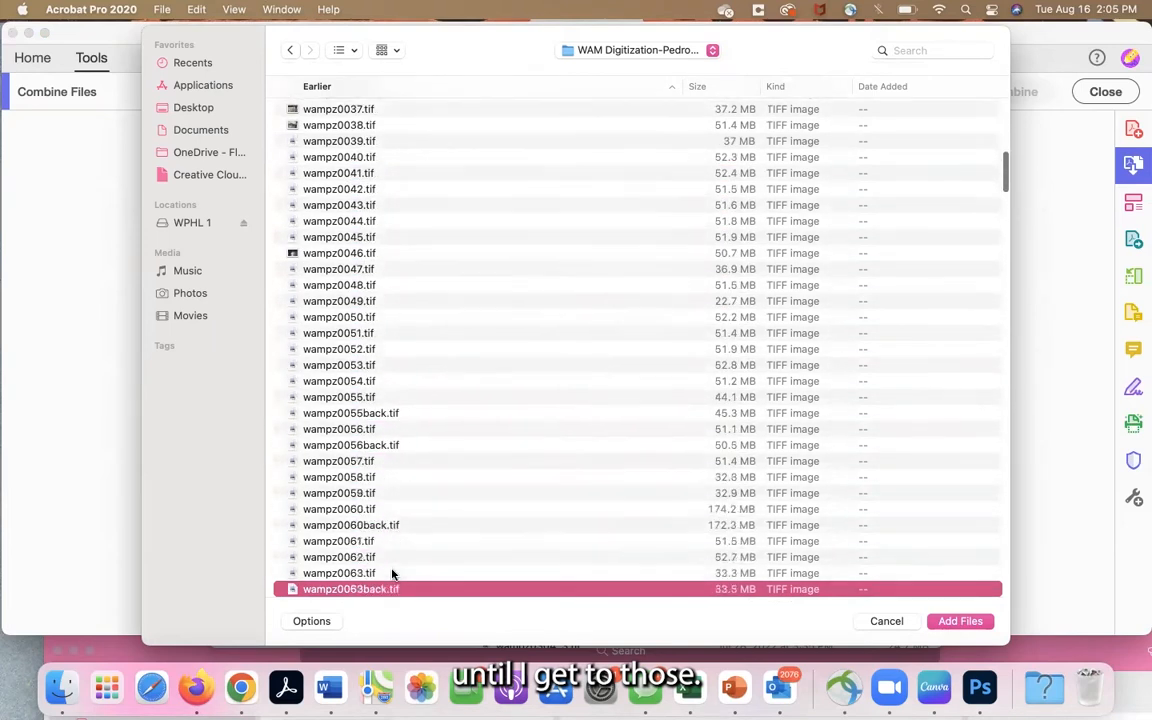
{"action": "key", "text": "Down"}
{"action": "key", "text": "Down"}
{"action": "key", "text": "Down"}
{"action": "key", "text": "Down"}
{"action": "key", "text": "Down"}
{"action": "key", "text": "Down"}
{"action": "key", "text": "Down"}
{"action": "key", "text": "Down"}
{"action": "key", "text": "Down"}
{"action": "key", "text": "Down"}
{"action": "key", "text": "Down"}
{"action": "key", "text": "Down"}
{"action": "key", "text": "Down"}
{"action": "key", "text": "Down"}
{"action": "key", "text": "Down"}
{"action": "key", "text": "Down"}
{"action": "key", "text": "Down"}
{"action": "key", "text": "Down"}
{"action": "key", "text": "Down"}
{"action": "key", "text": "Down"}
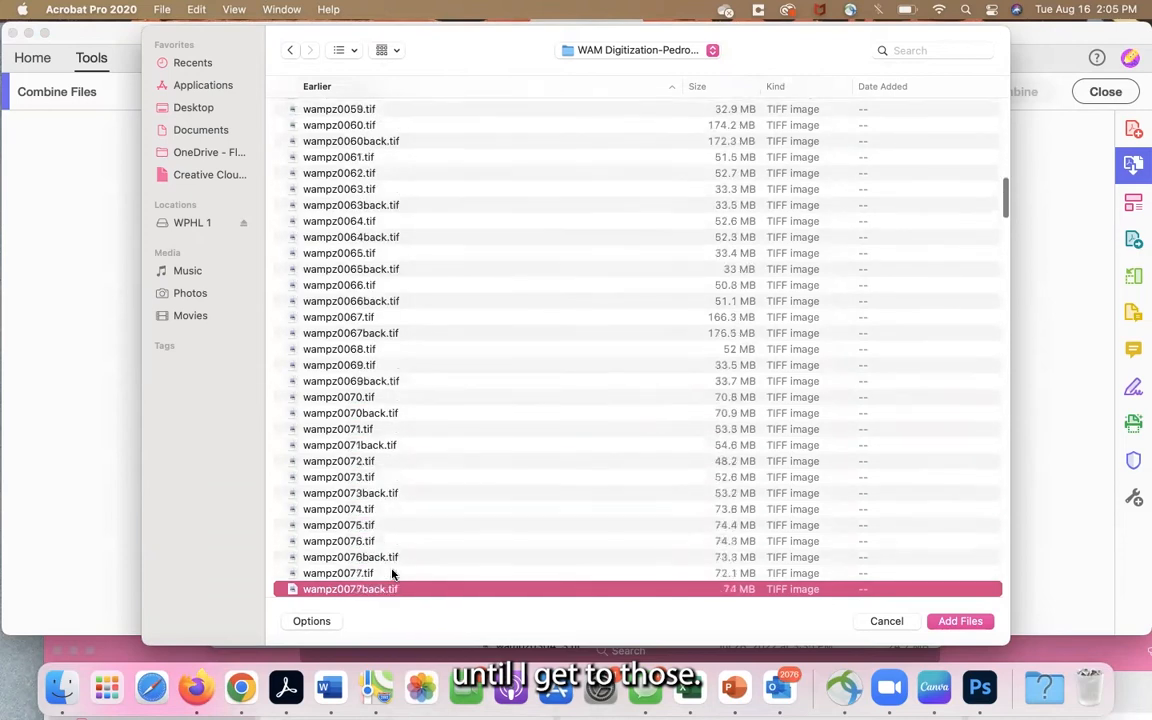
{"action": "key", "text": "Down"}
{"action": "key", "text": "Down"}
{"action": "key", "text": "Down"}
{"action": "key", "text": "Down"}
{"action": "key", "text": "Down"}
{"action": "key", "text": "Down"}
{"action": "key", "text": "Down"}
{"action": "key", "text": "Down"}
{"action": "key", "text": "Down"}
{"action": "key", "text": "Down"}
{"action": "key", "text": "Down"}
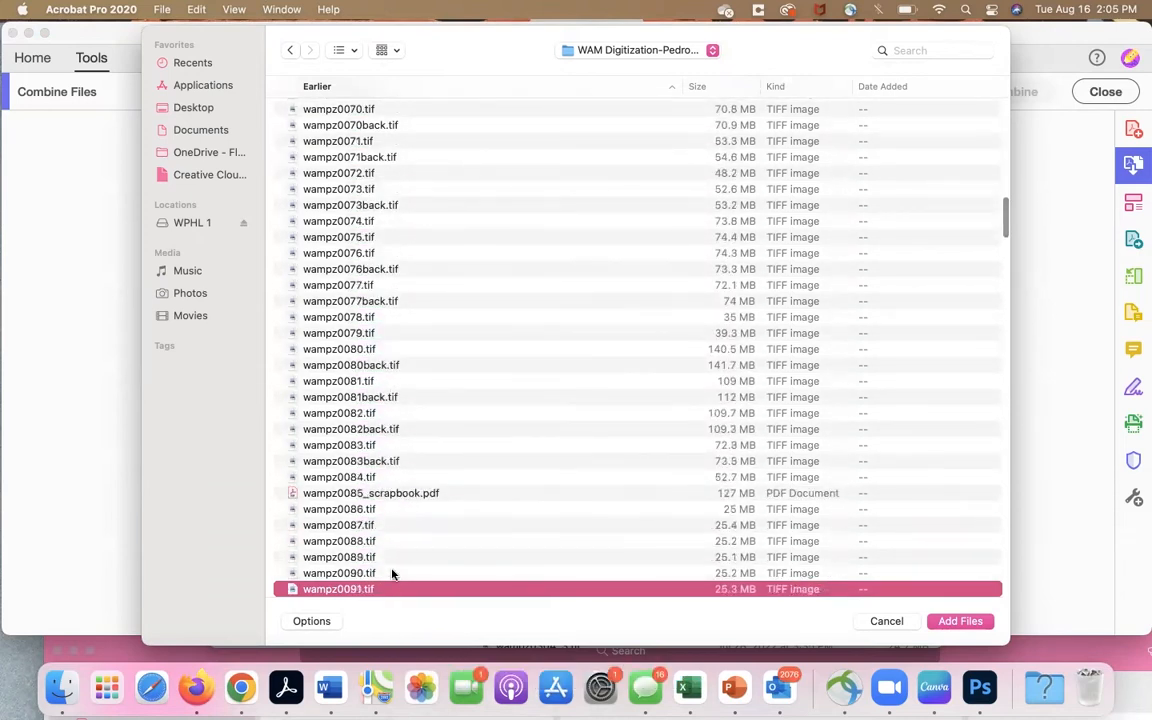
{"action": "key", "text": "Down"}
{"action": "key", "text": "Down"}
{"action": "key", "text": "Down"}
{"action": "key", "text": "Down"}
{"action": "key", "text": "Down"}
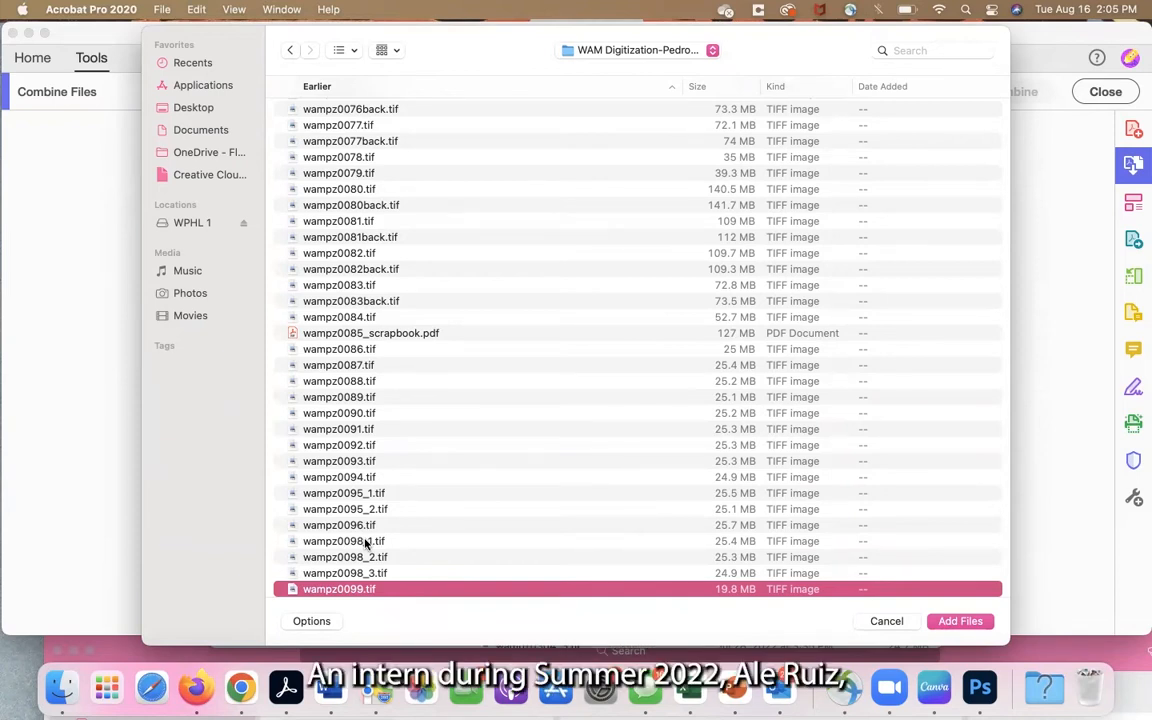
{"action": "key", "text": "Down"}
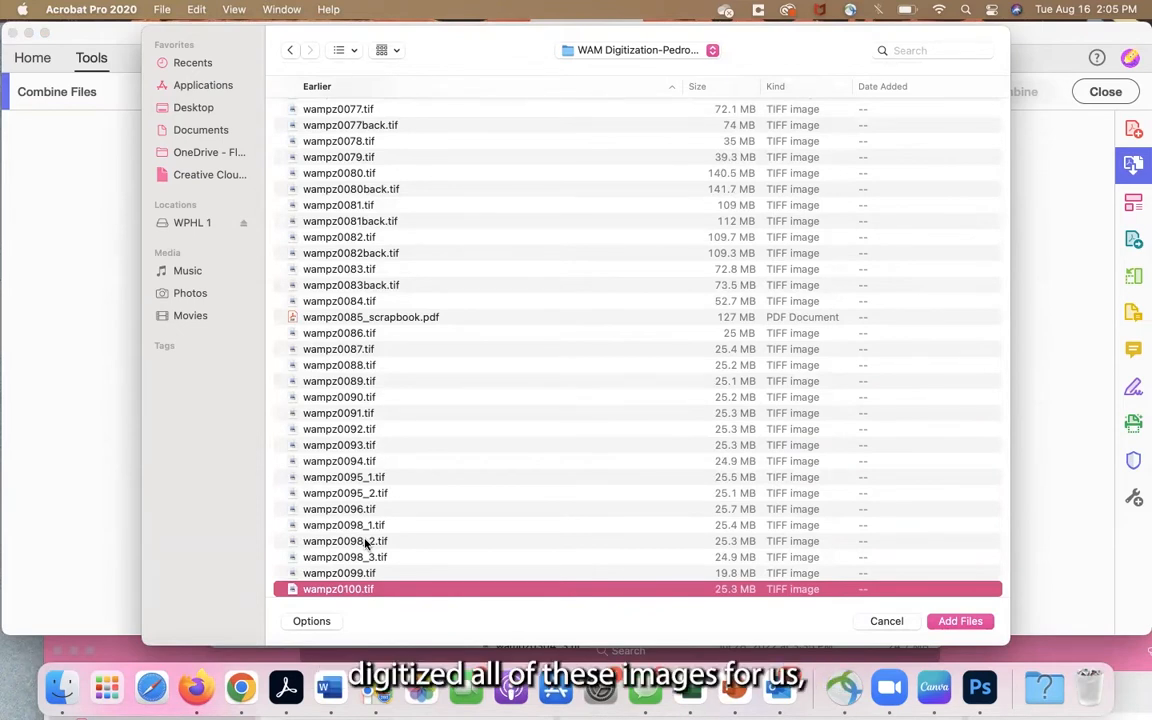
{"action": "key", "text": "Down"}
{"action": "key", "text": "Down"}
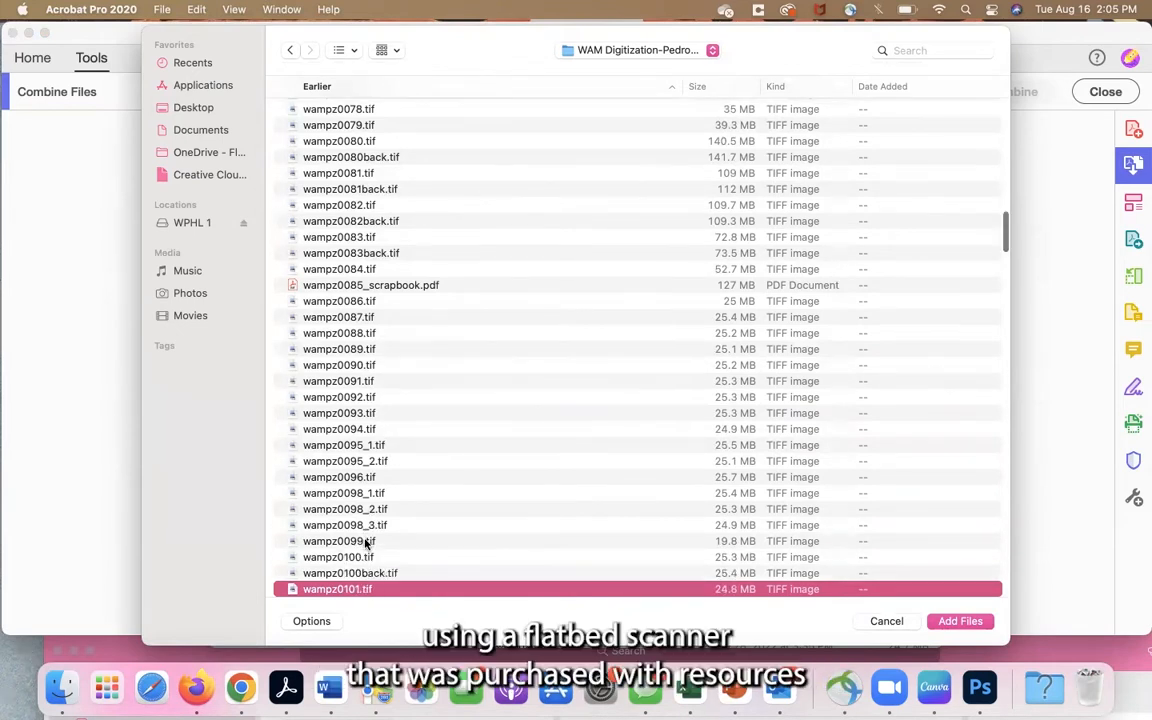
{"action": "key", "text": "Down"}
{"action": "key", "text": "Down"}
{"action": "key", "text": "Down"}
{"action": "key", "text": "Down"}
{"action": "key", "text": "Down"}
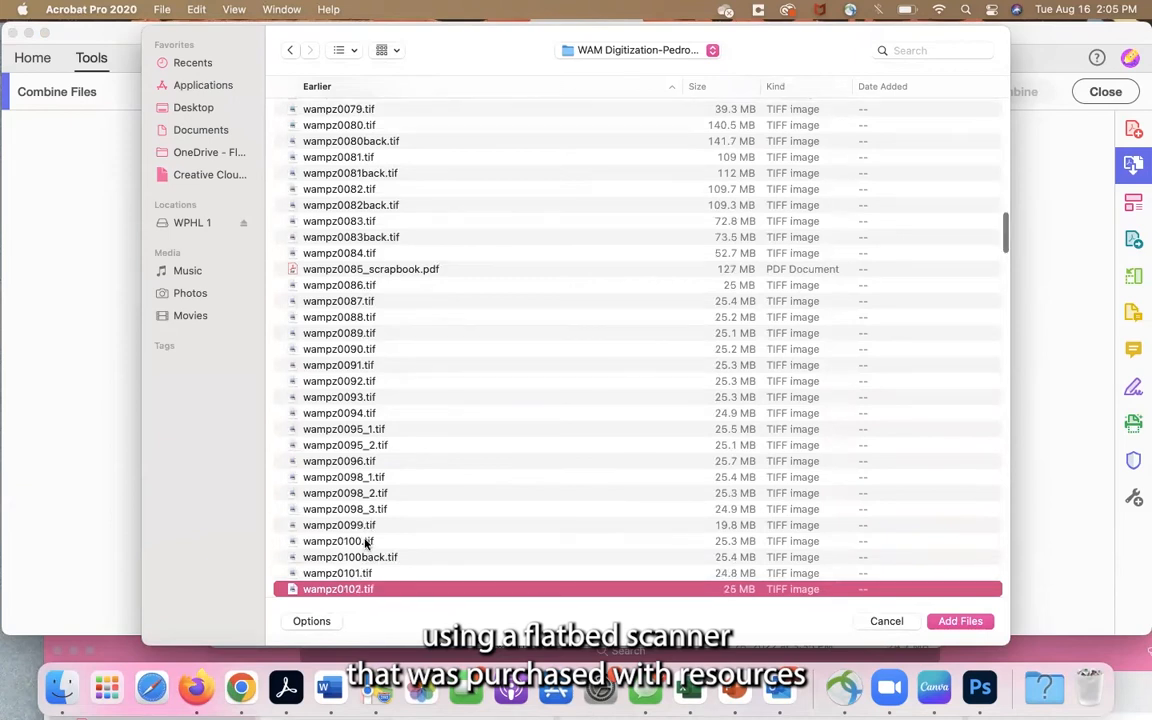
{"action": "key", "text": "Down"}
{"action": "key", "text": "Down"}
{"action": "key", "text": "Down"}
{"action": "key", "text": "Down"}
{"action": "key", "text": "Down"}
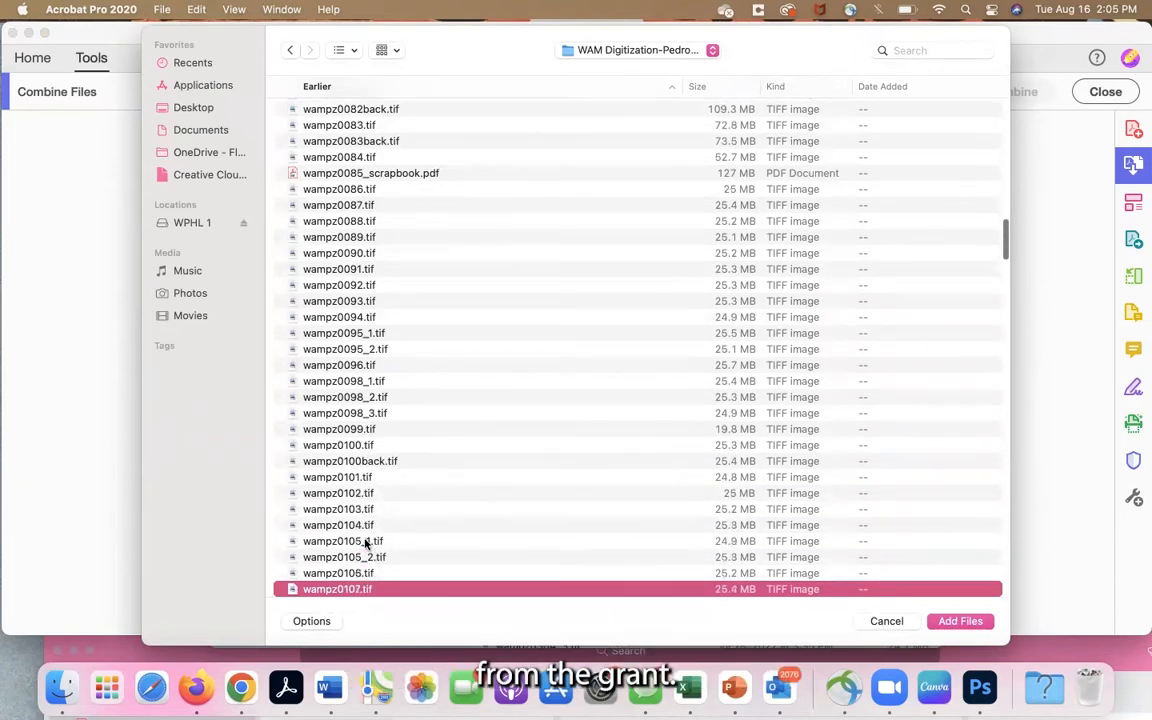
{"action": "key", "text": "Down"}
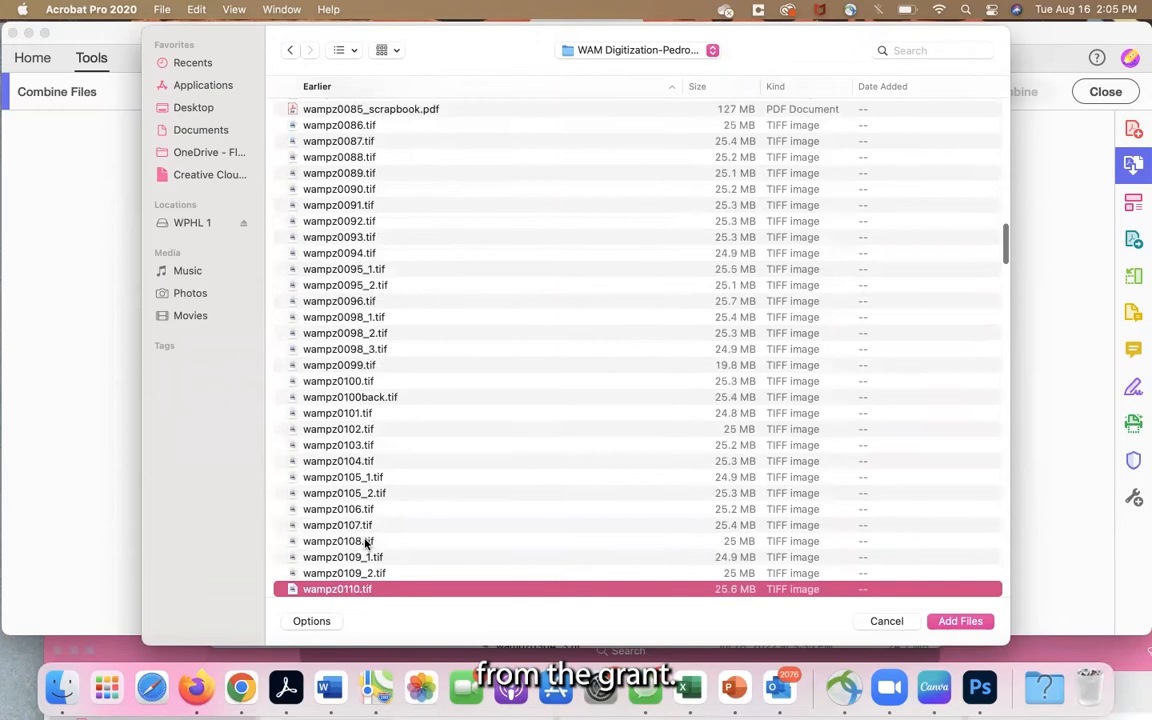
{"action": "key", "text": "Down"}
{"action": "key", "text": "Down"}
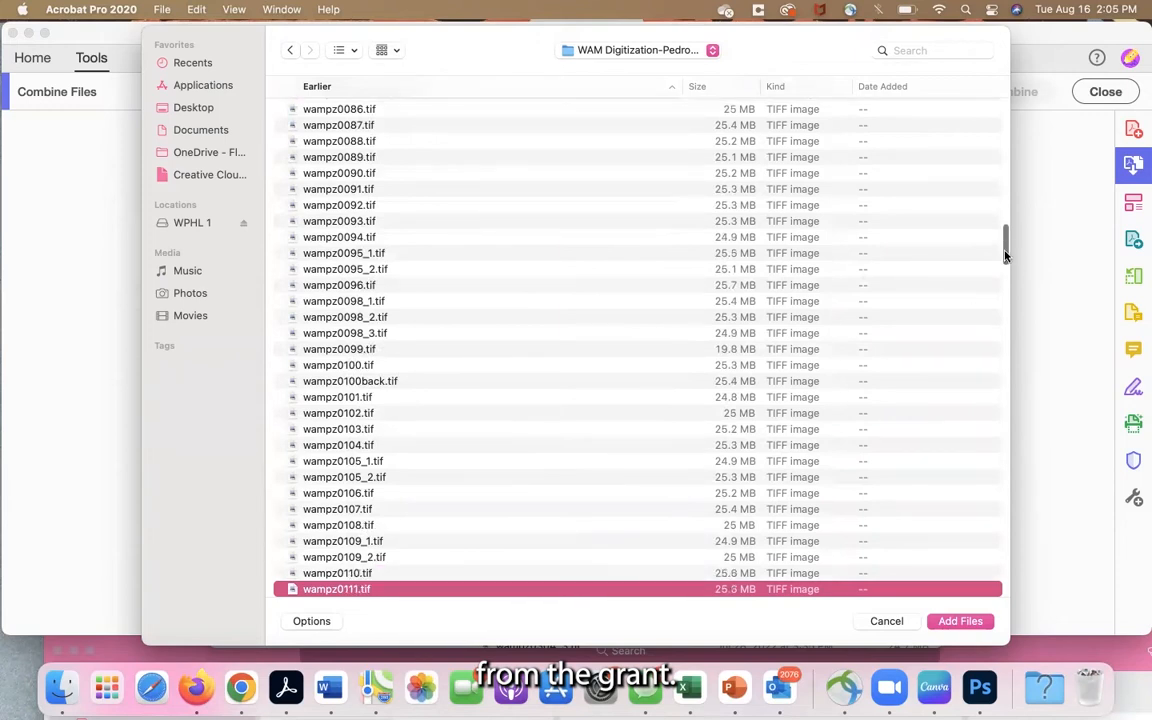
{"action": "left_click", "coordinate": [996, 428]}
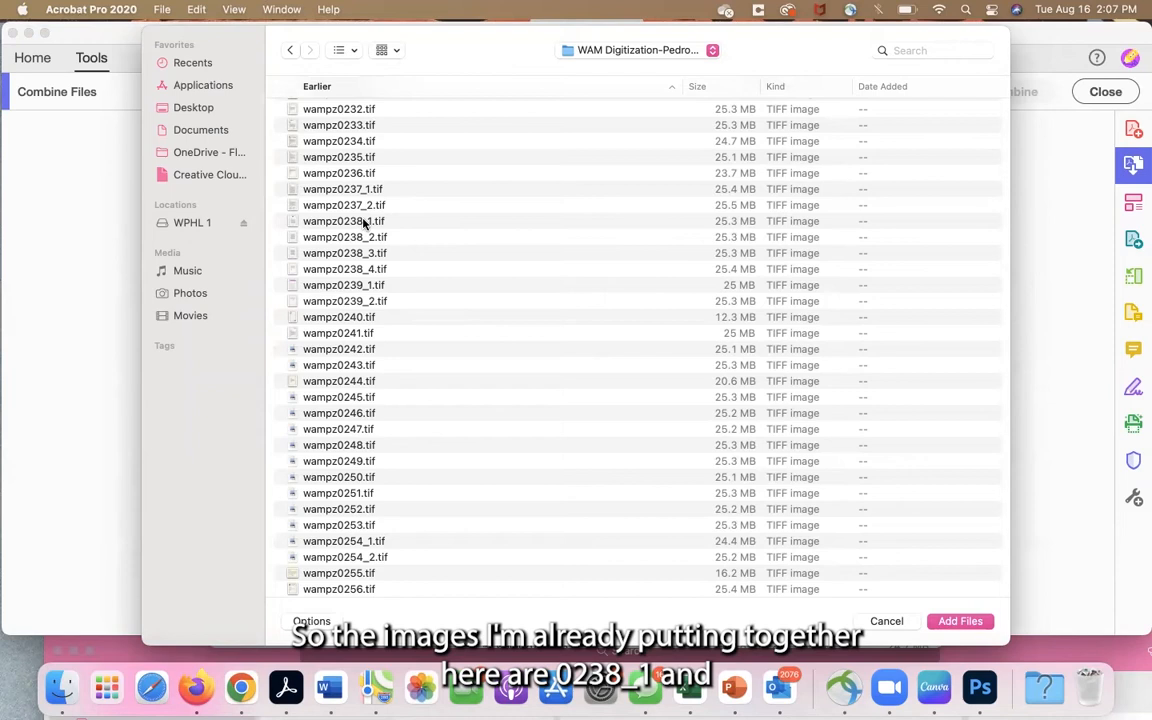
{"action": "left_click", "coordinate": [364, 222]}
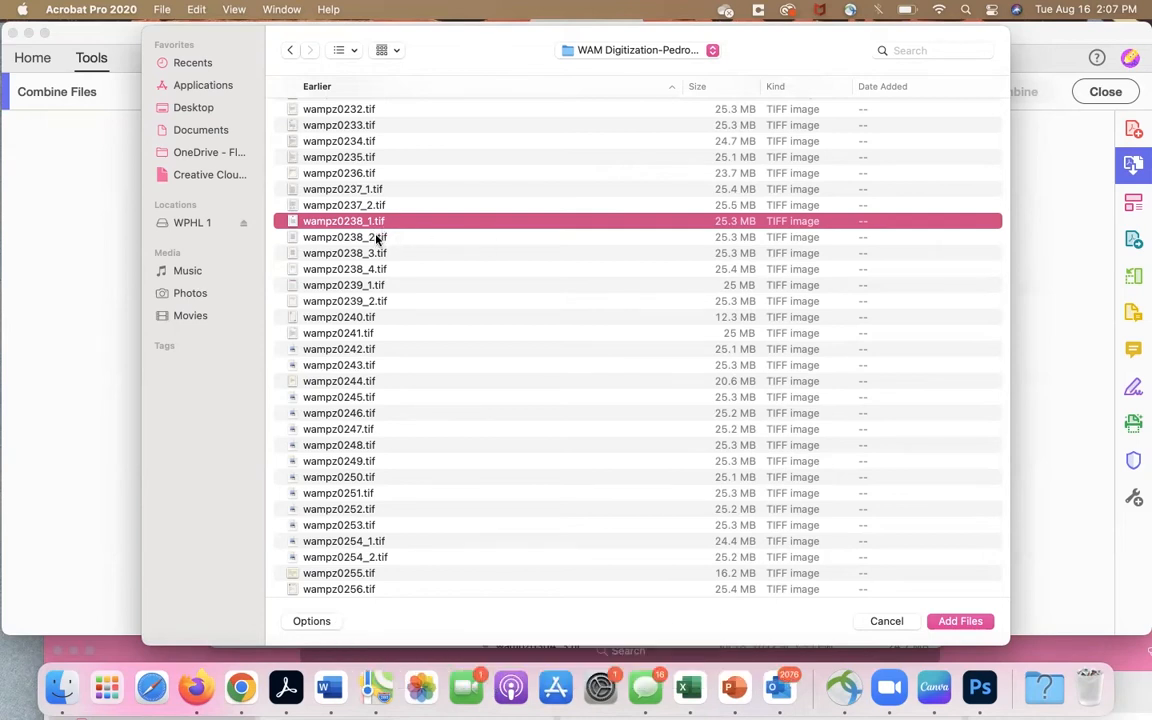
{"action": "left_click", "coordinate": [377, 240], "text": "super"}
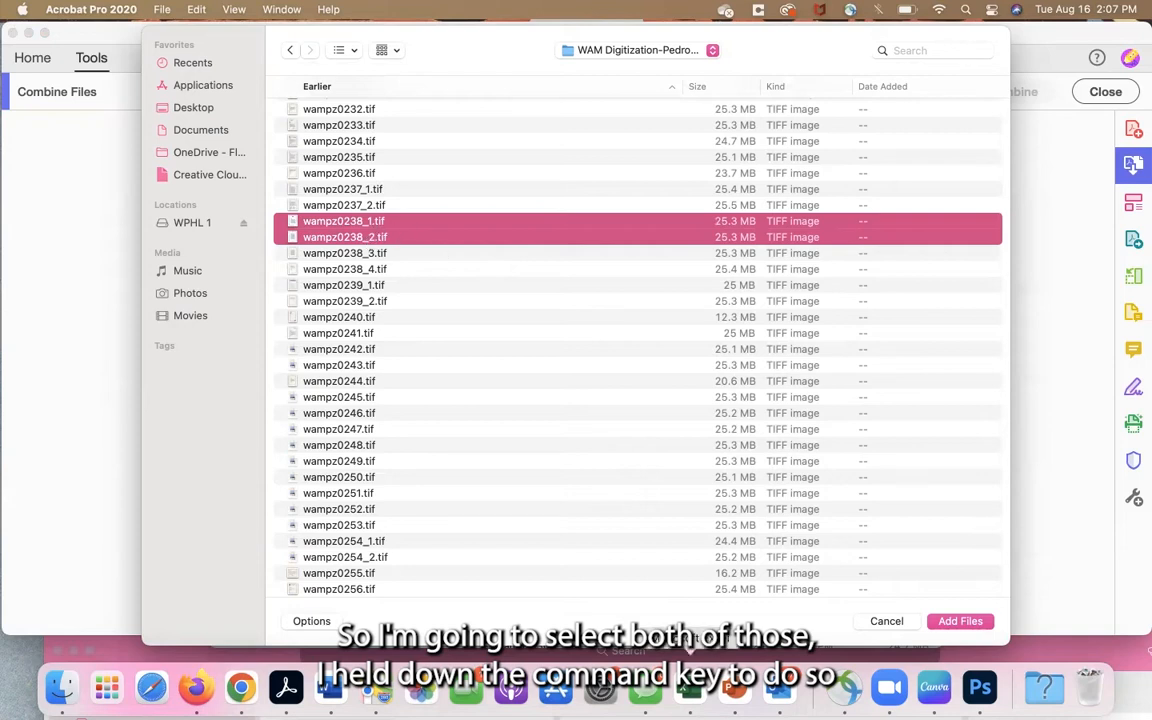
{"action": "left_click", "coordinate": [960, 621]}
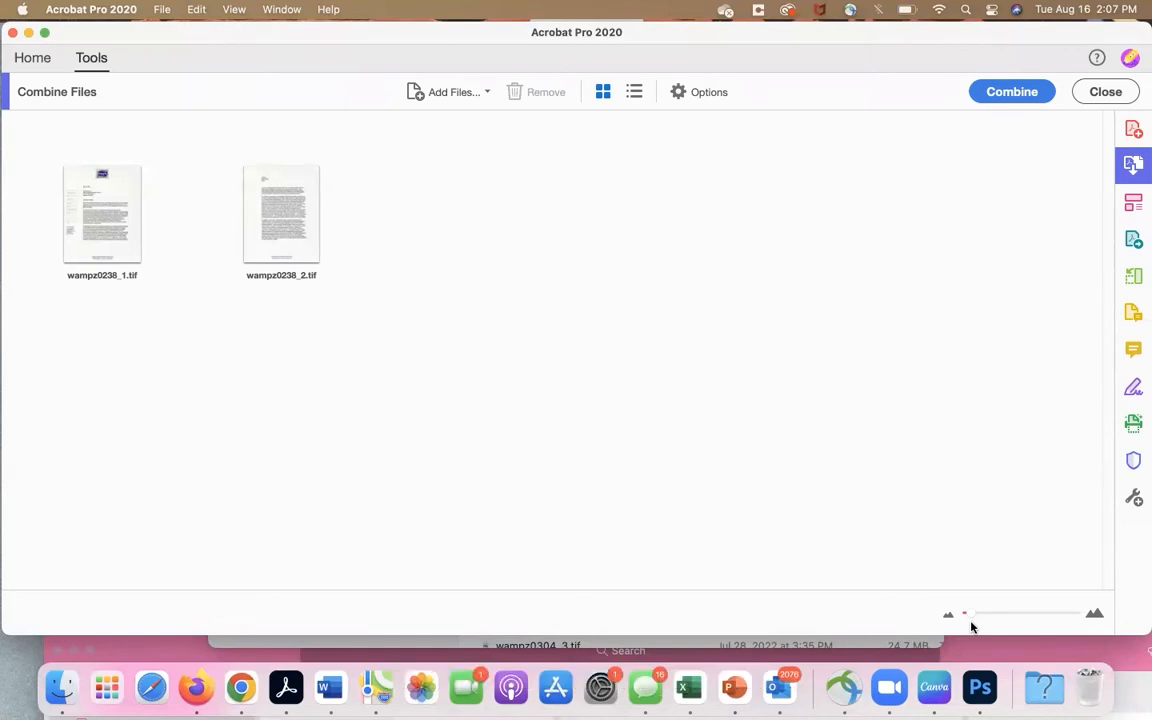
Preview wampz0238_1.tif and wampz0238_2.tif enlarged to check that both pages belong to the same letter
{"action": "mouse_move", "coordinate": [144, 219]}
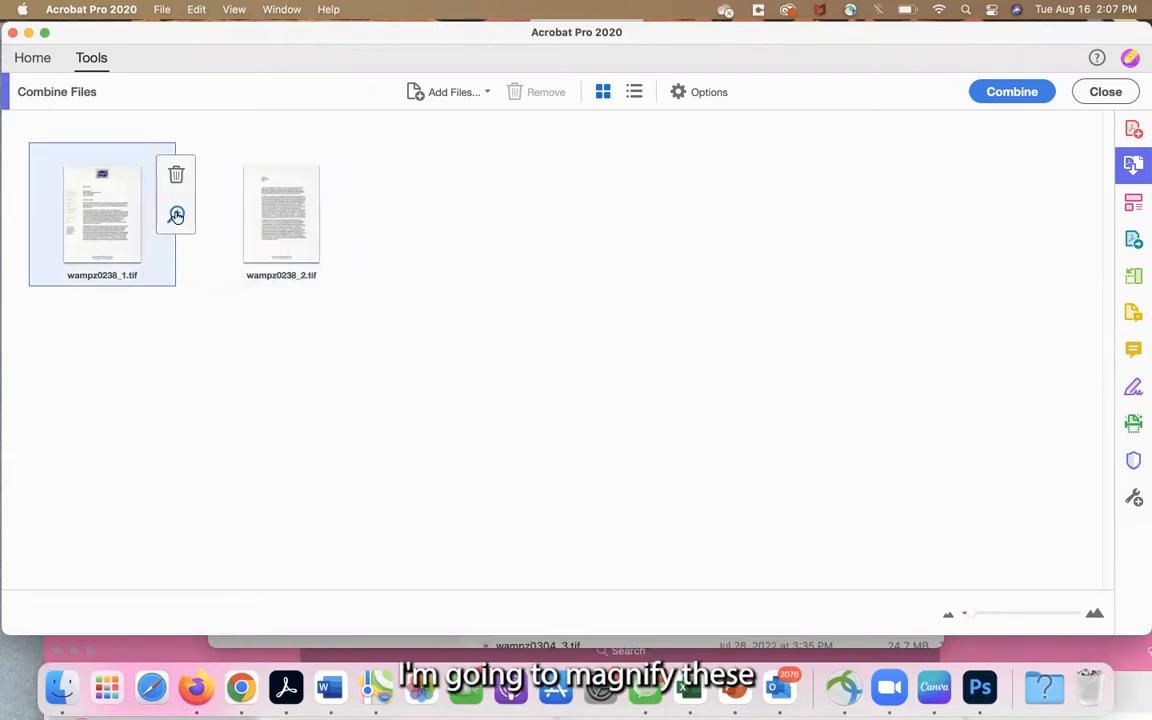
{"action": "left_click", "coordinate": [176, 216]}
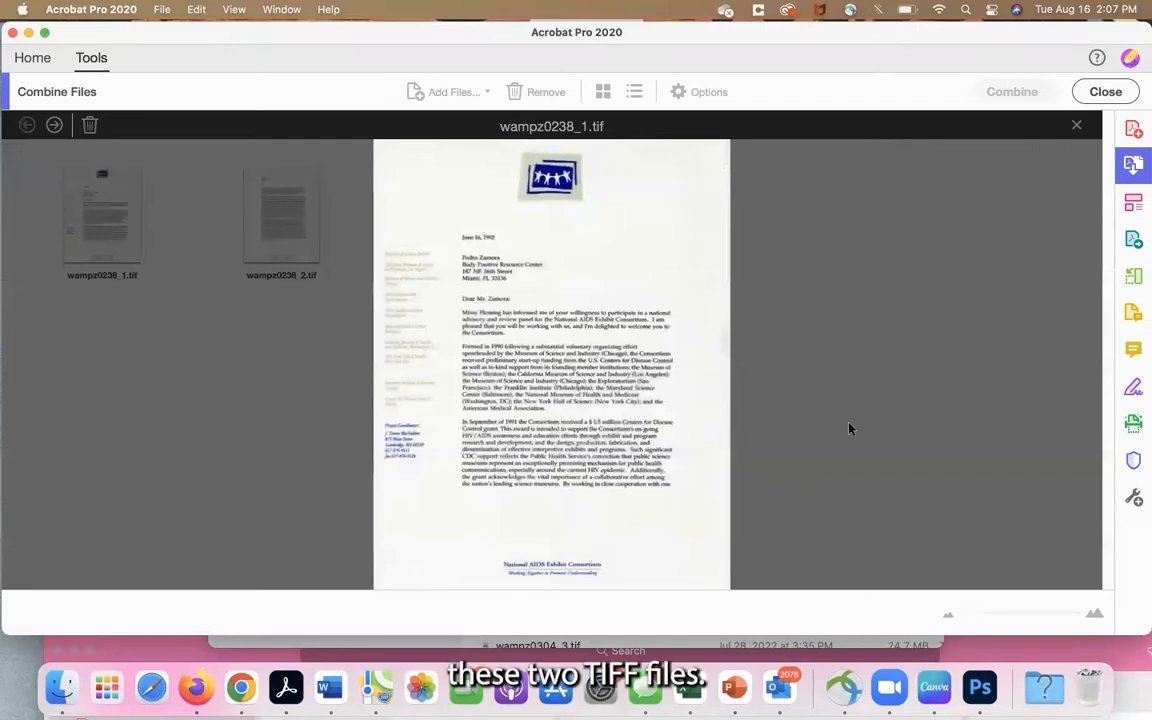
{"action": "left_click", "coordinate": [826, 351]}
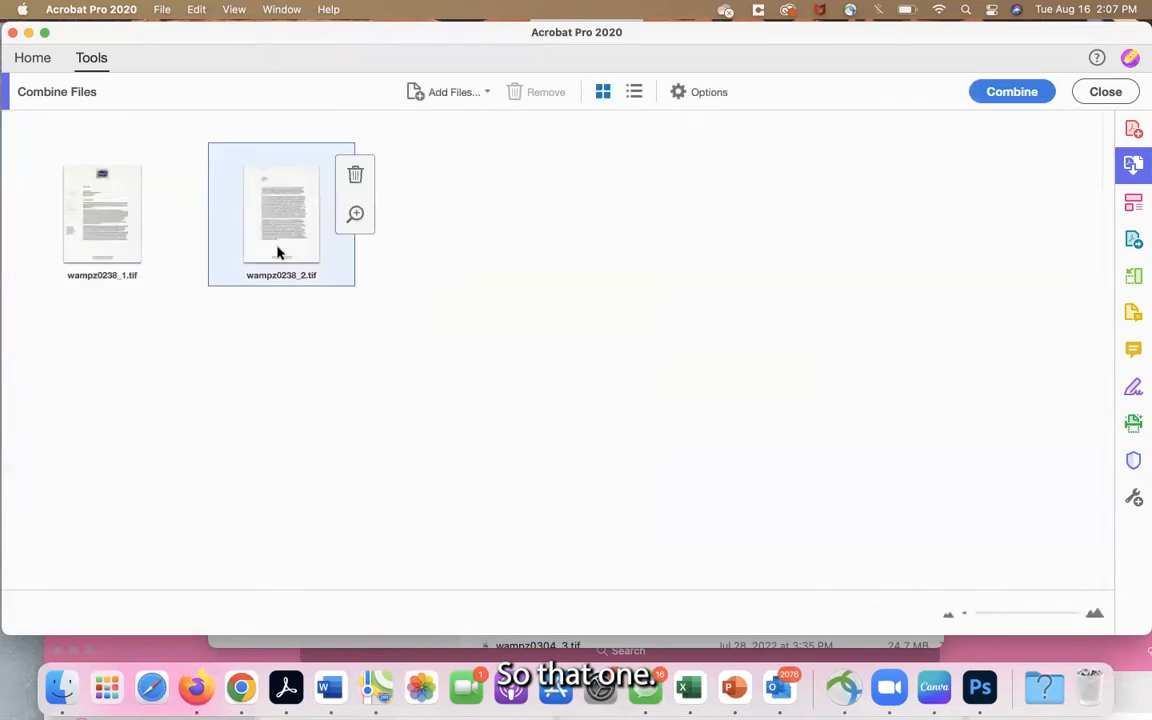
{"action": "left_click", "coordinate": [355, 215]}
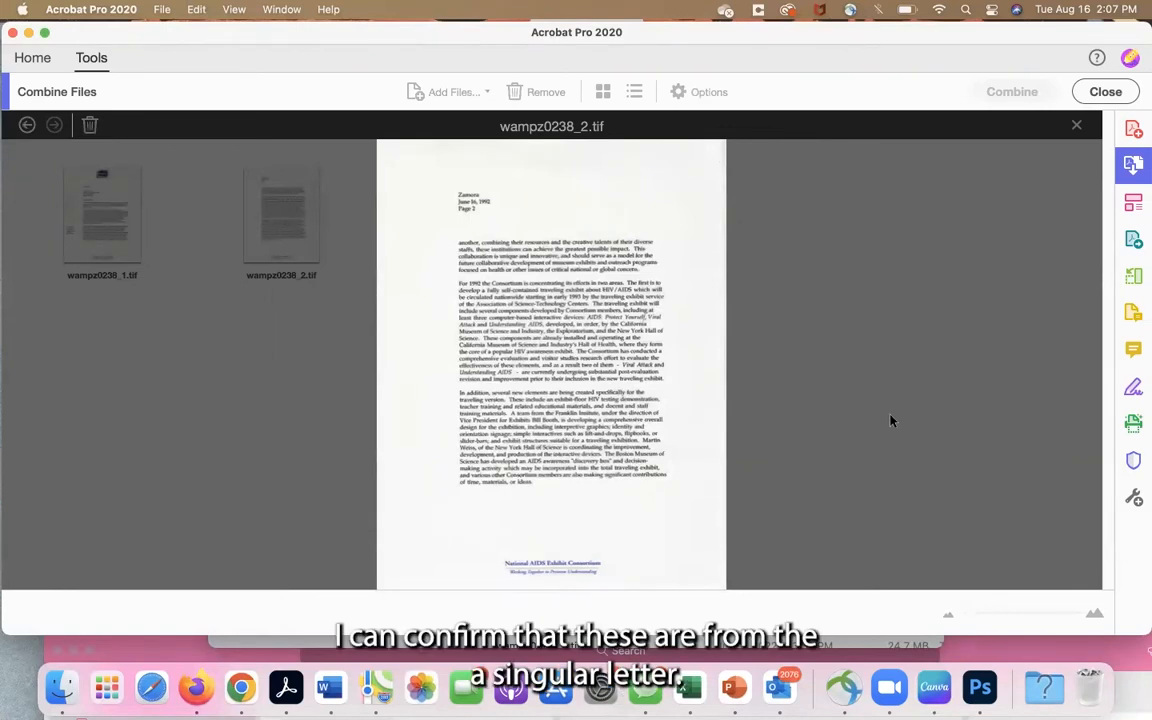
{"action": "left_click", "coordinate": [920, 333]}
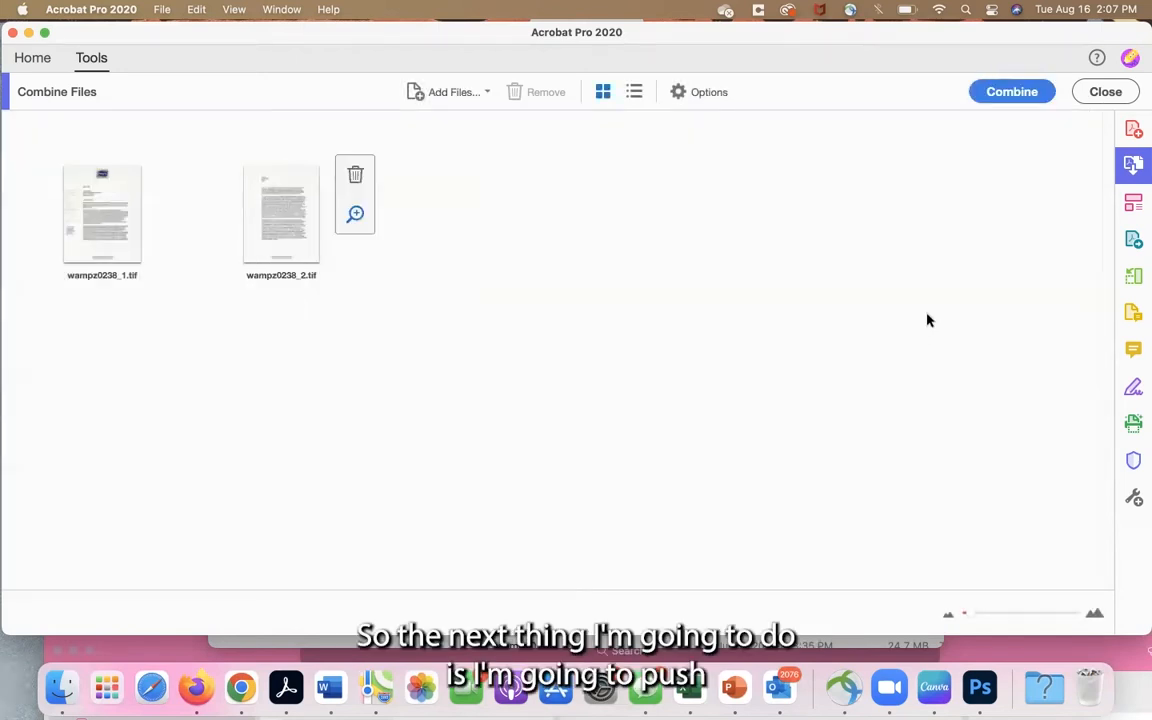
Combine wampz0238_1.tif and wampz0238_2.tif into one PDF
{"action": "left_click_drag", "start_coordinate": [923, 31], "coordinate": [991, 208]}
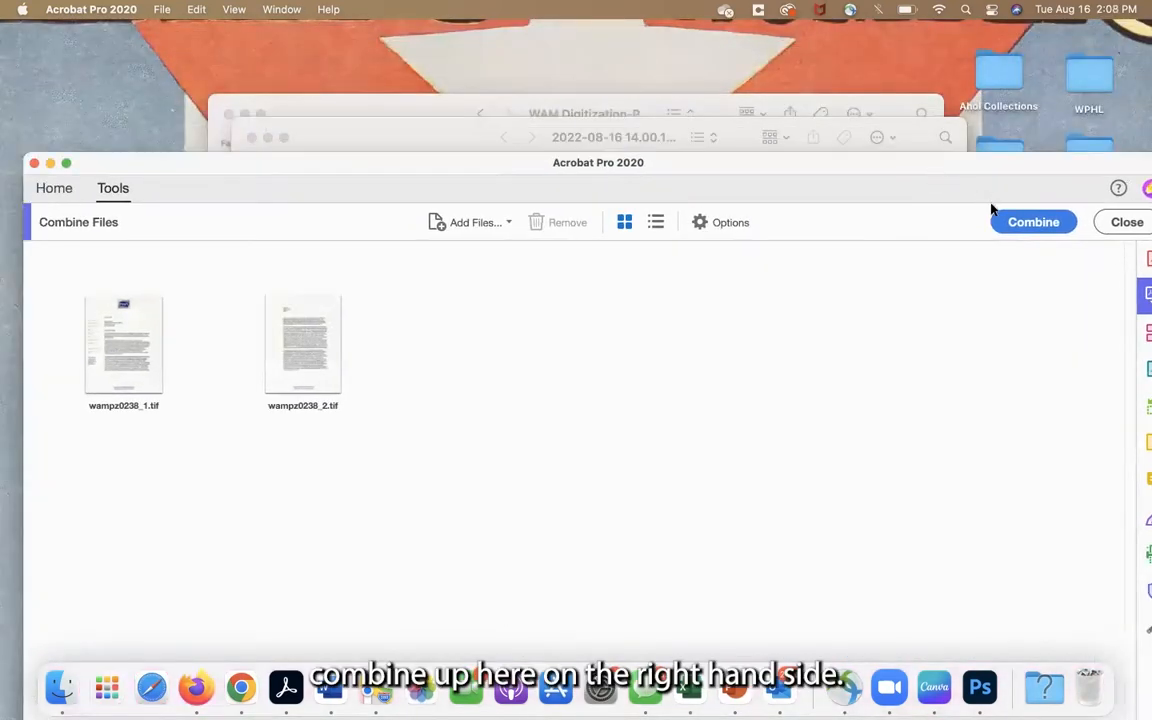
{"action": "left_click", "coordinate": [1014, 229]}
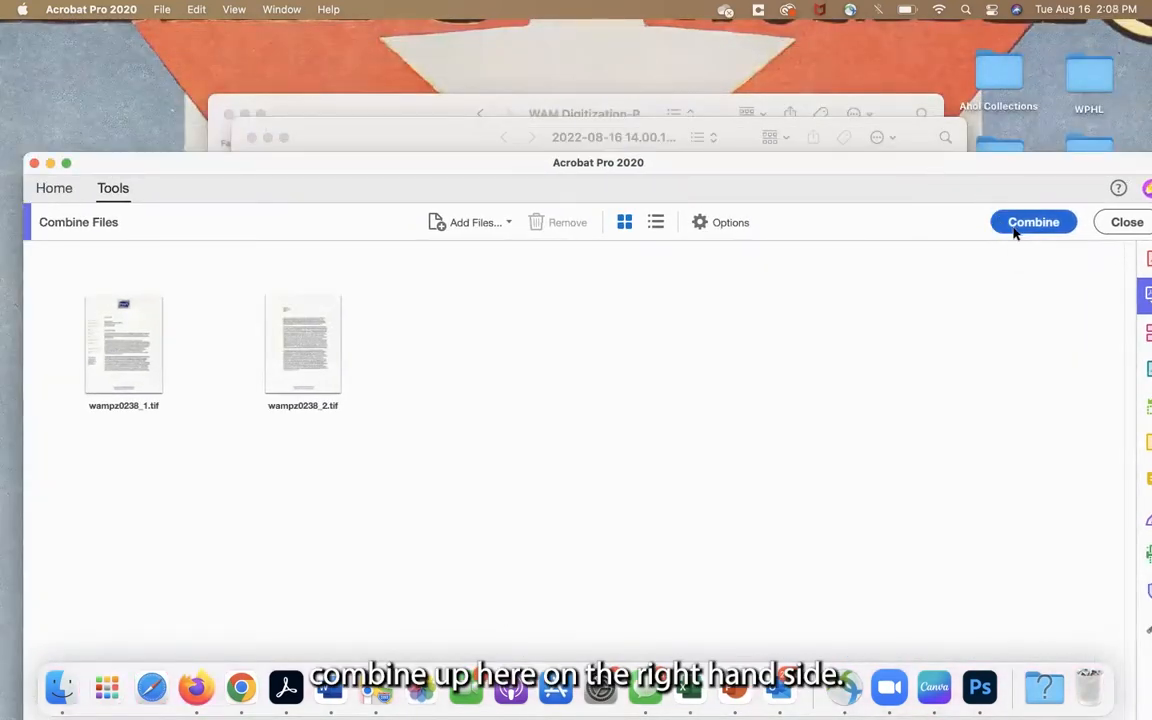
Run text recognition on all pages of the combined PDF with the language set to English (US)
{"action": "left_click_drag", "start_coordinate": [868, 162], "coordinate": [861, 36]}
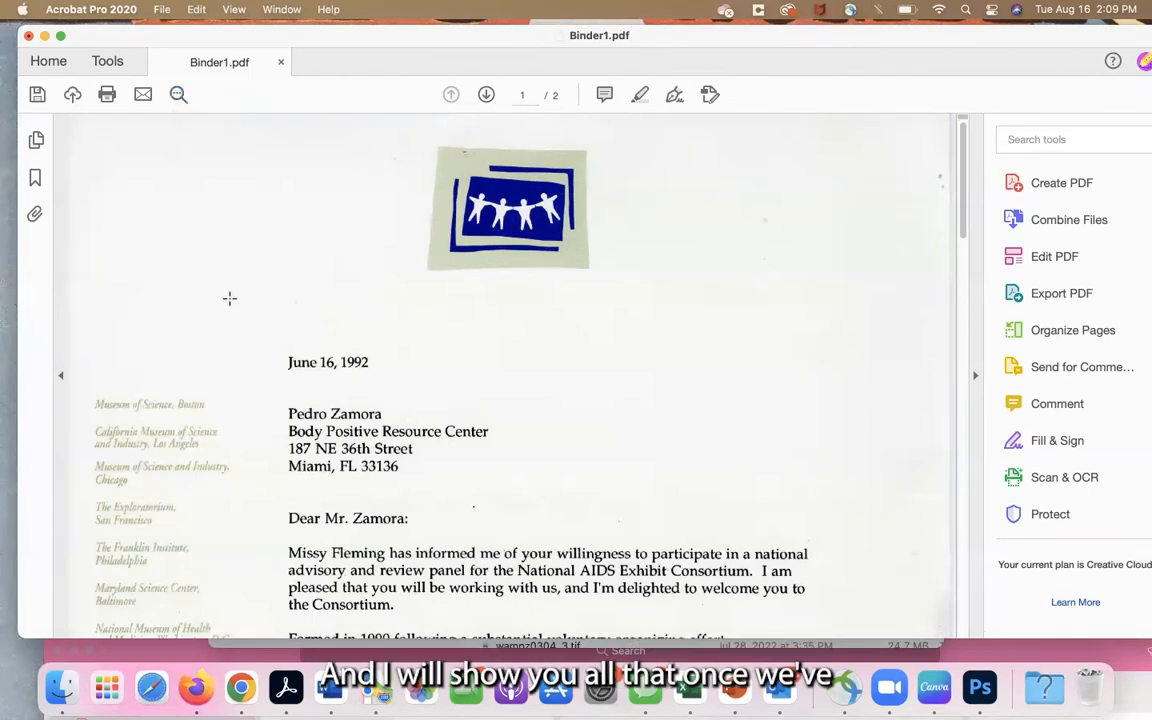
{"action": "left_click", "coordinate": [1103, 478]}
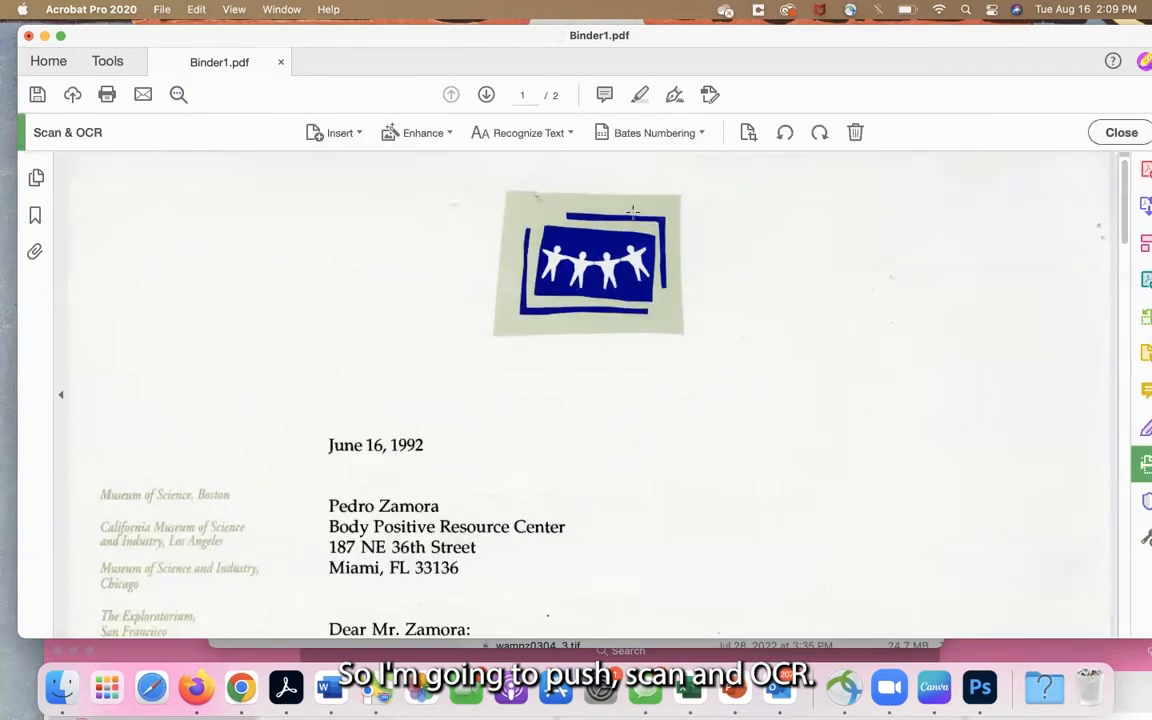
{"action": "left_click", "coordinate": [522, 134]}
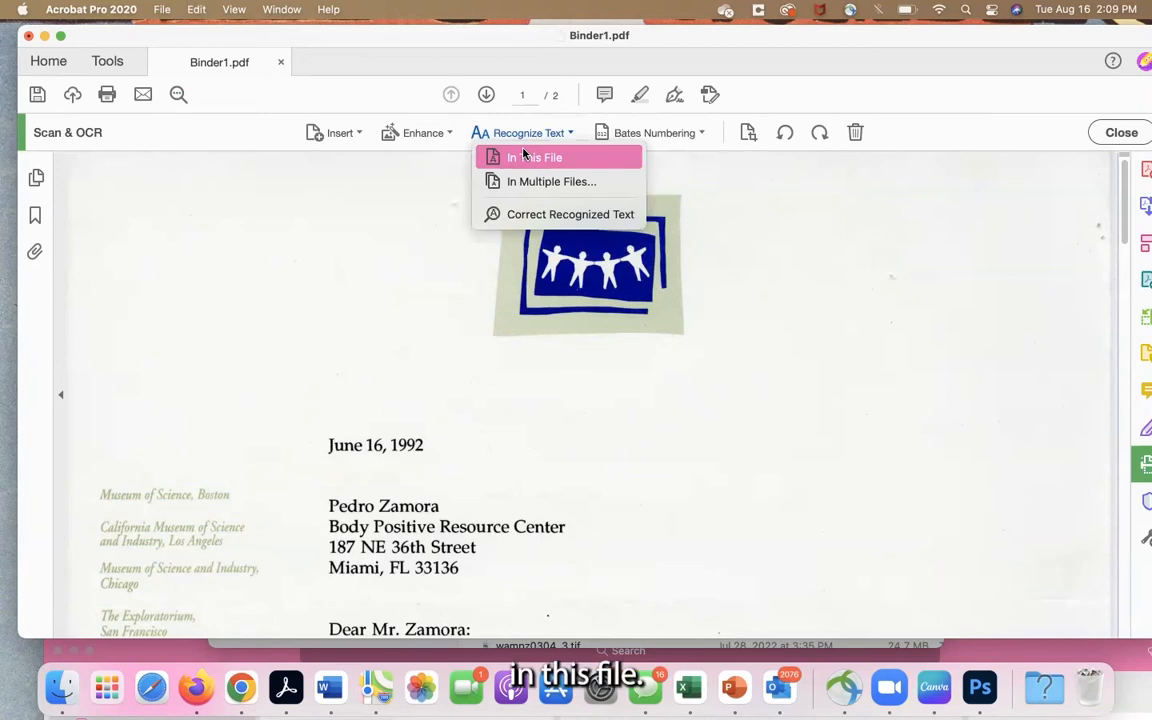
{"action": "left_click", "coordinate": [524, 155]}
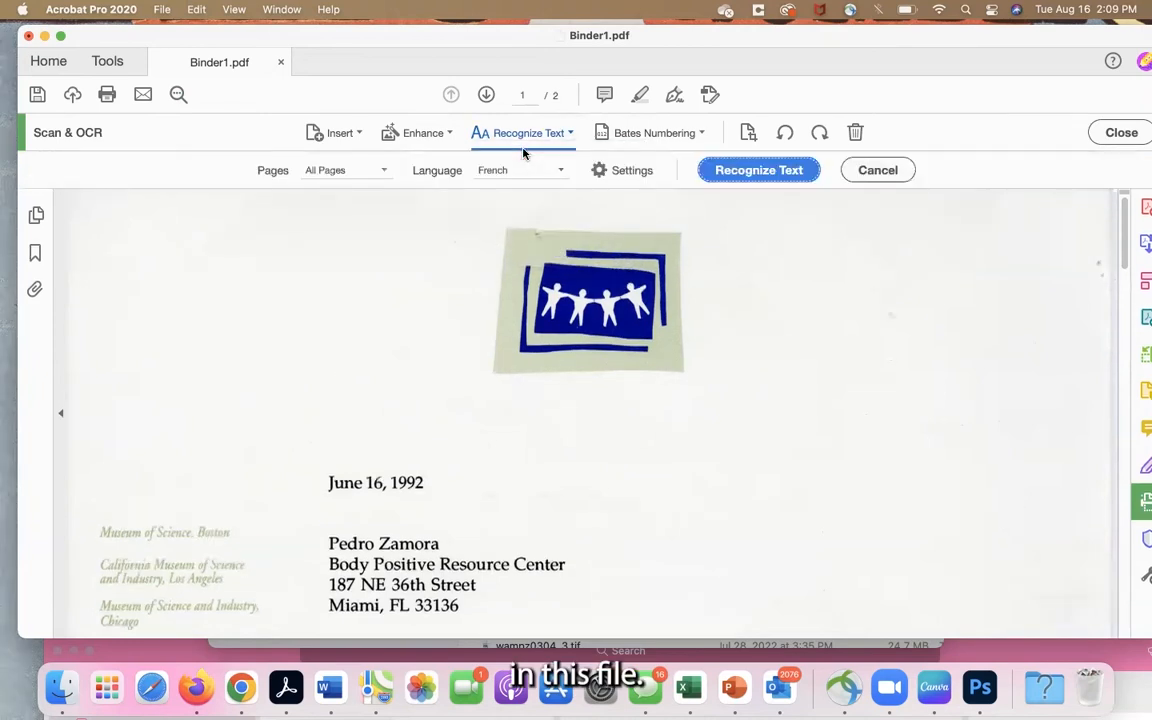
{"action": "left_click", "coordinate": [380, 172]}
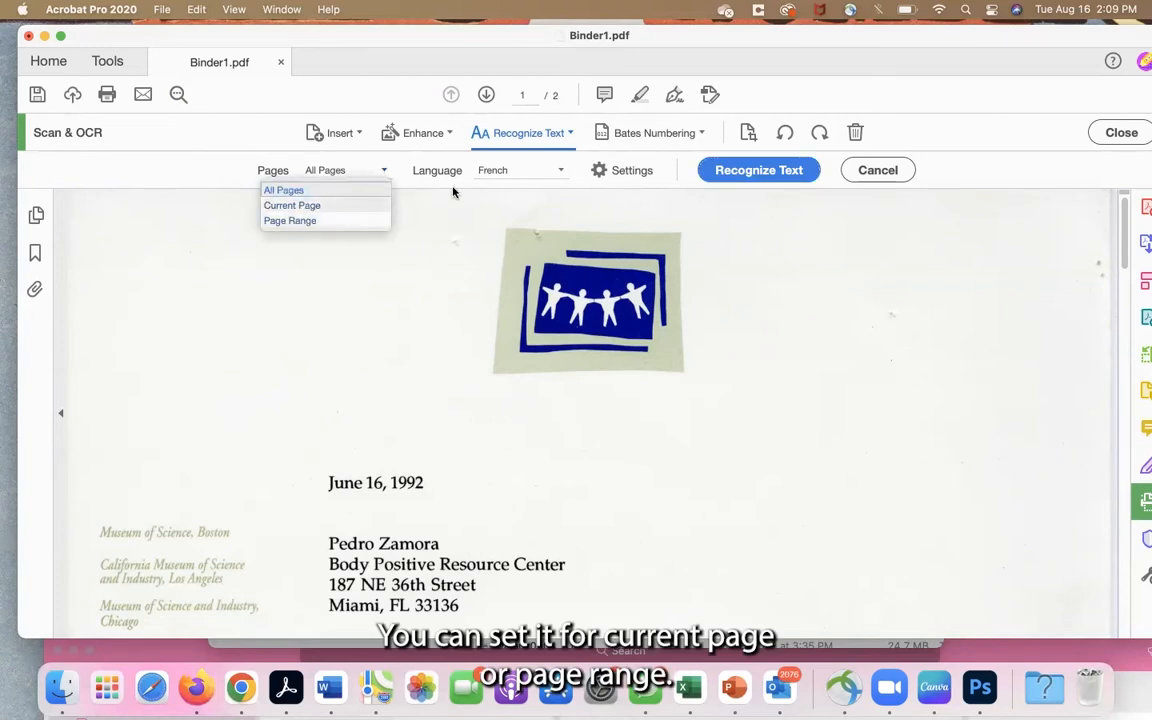
{"action": "left_click", "coordinate": [347, 191]}
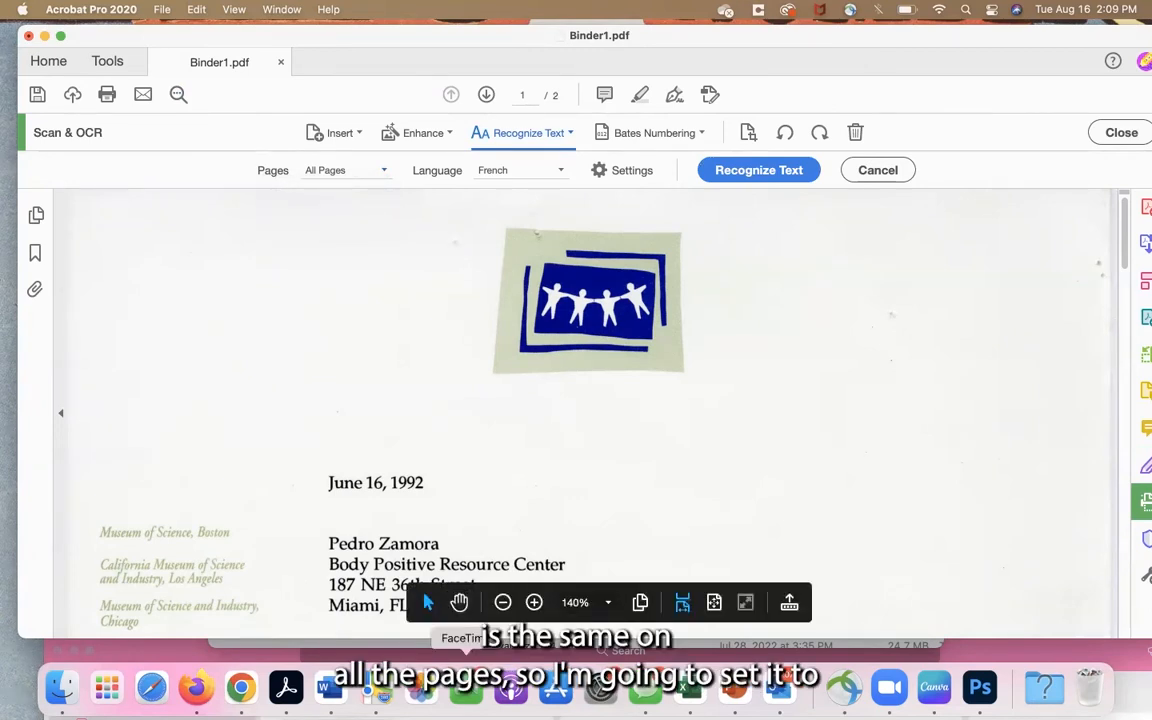
{"action": "left_click", "coordinate": [557, 170]}
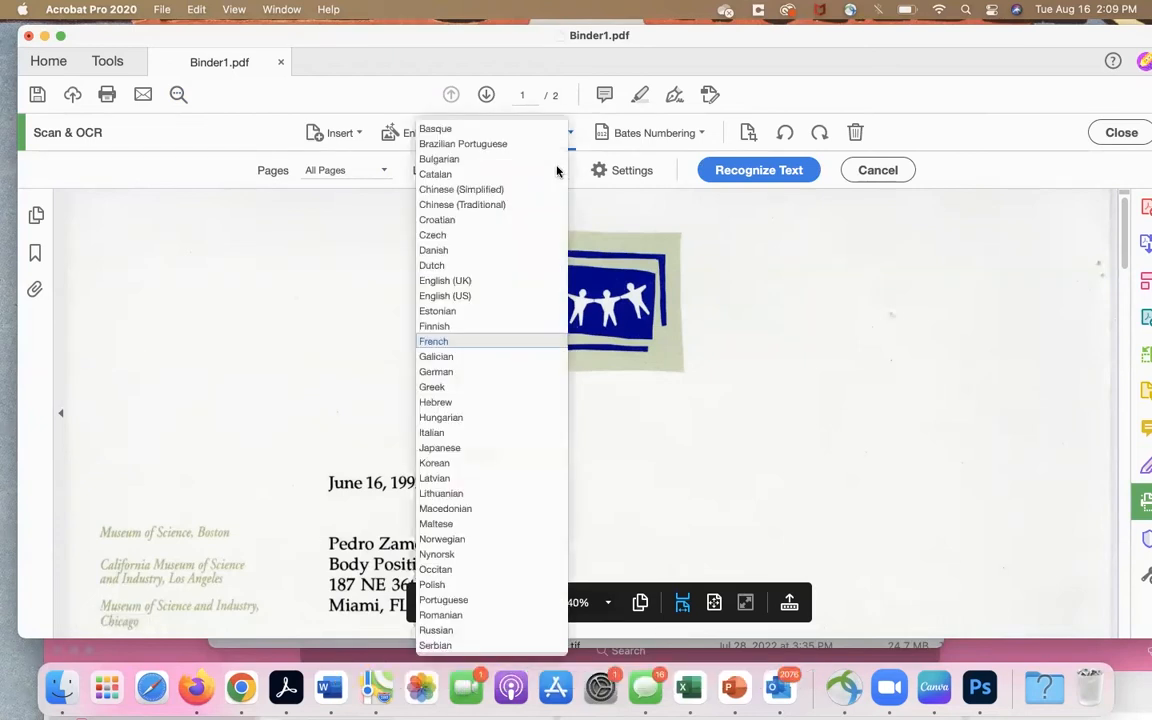
{"action": "left_click", "coordinate": [499, 295]}
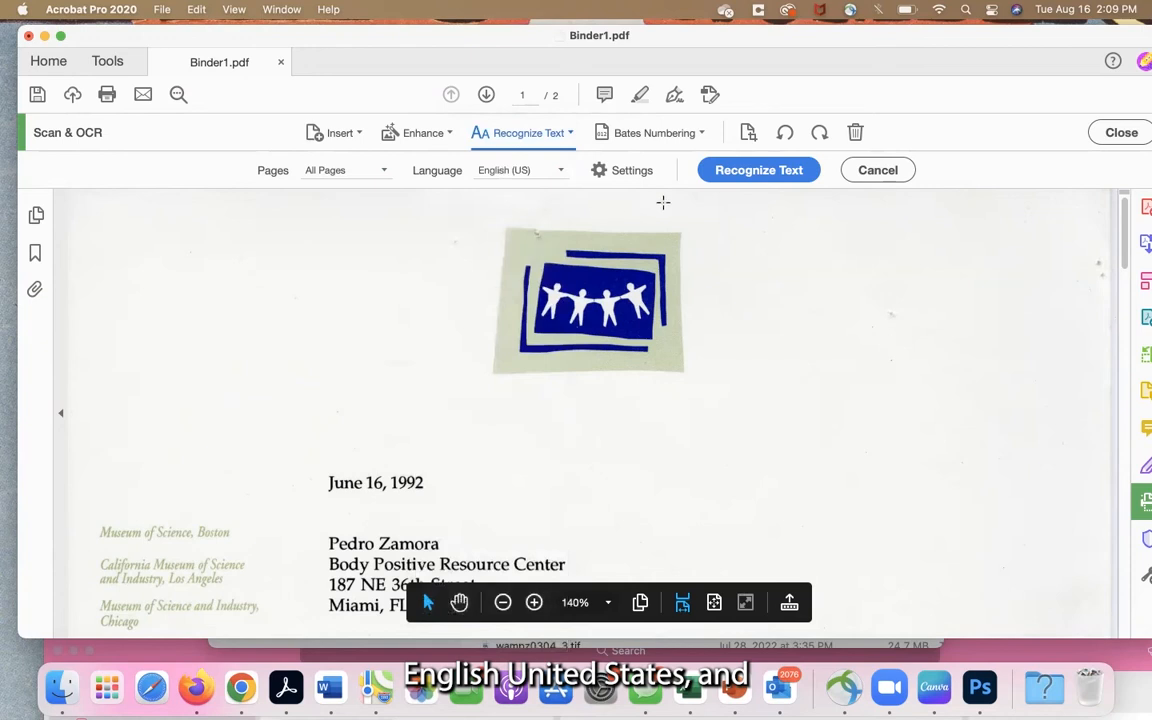
{"action": "left_click", "coordinate": [740, 172]}
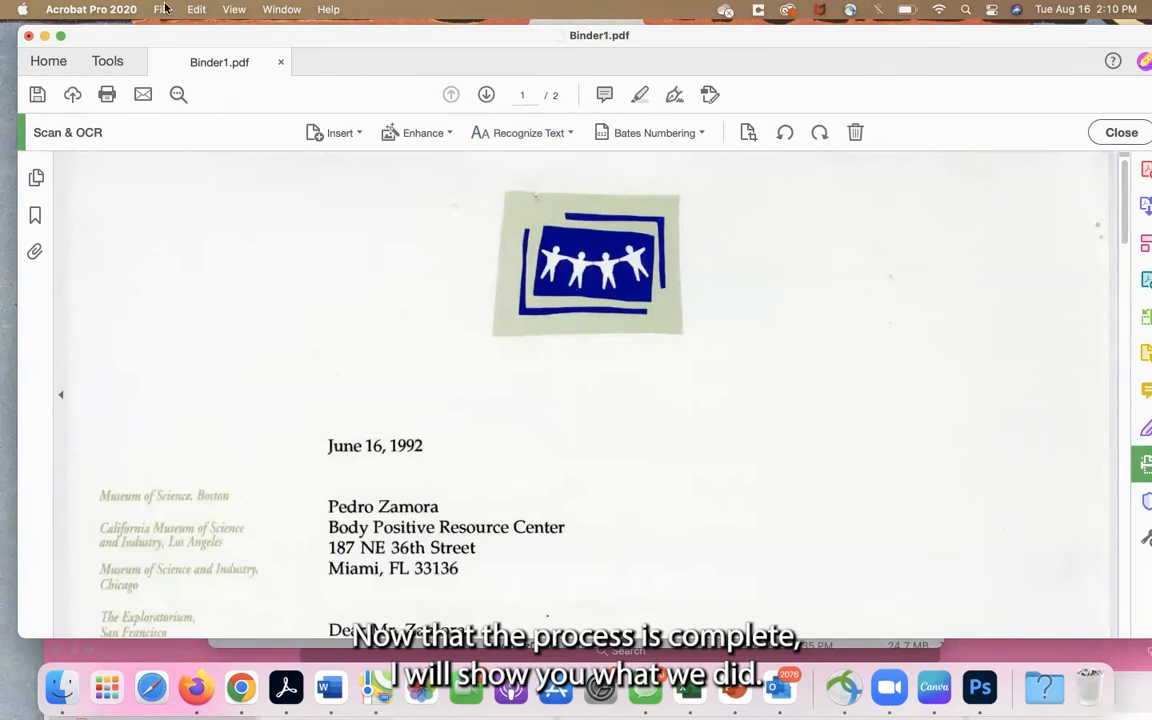
Search the PDF for "Zamora" and go through its occurrences to check that the text is searchable
{"action": "left_click", "coordinate": [177, 94]}
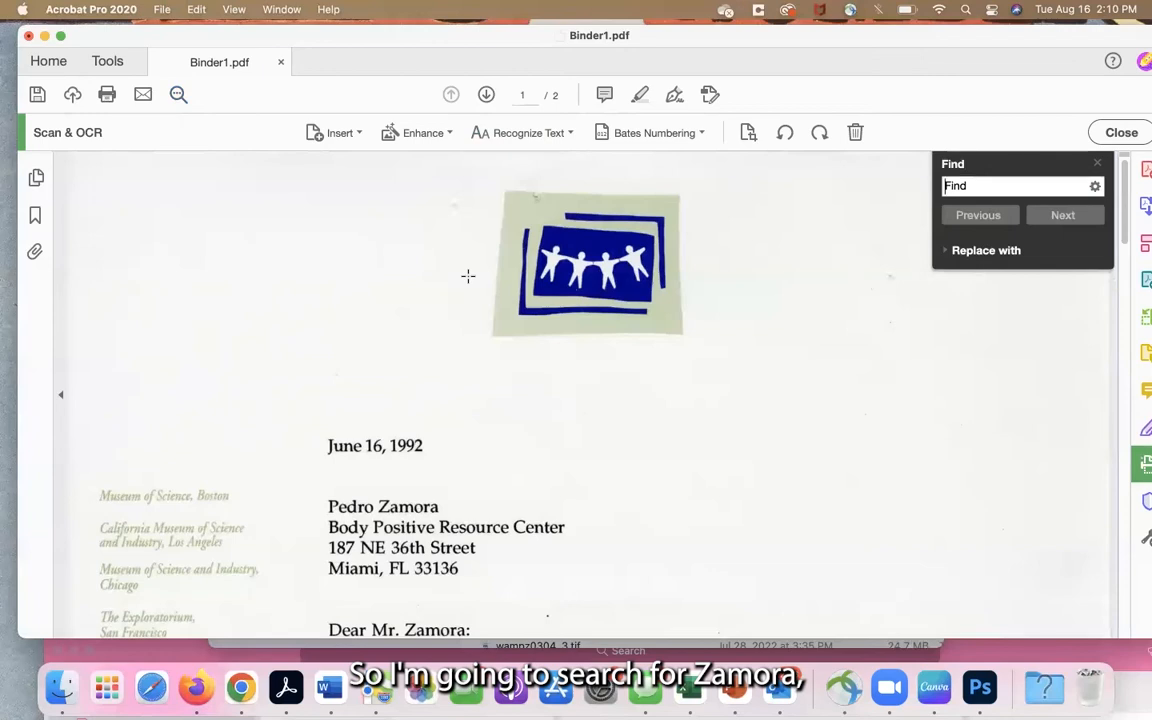
{"action": "type", "text": "Zamora"}
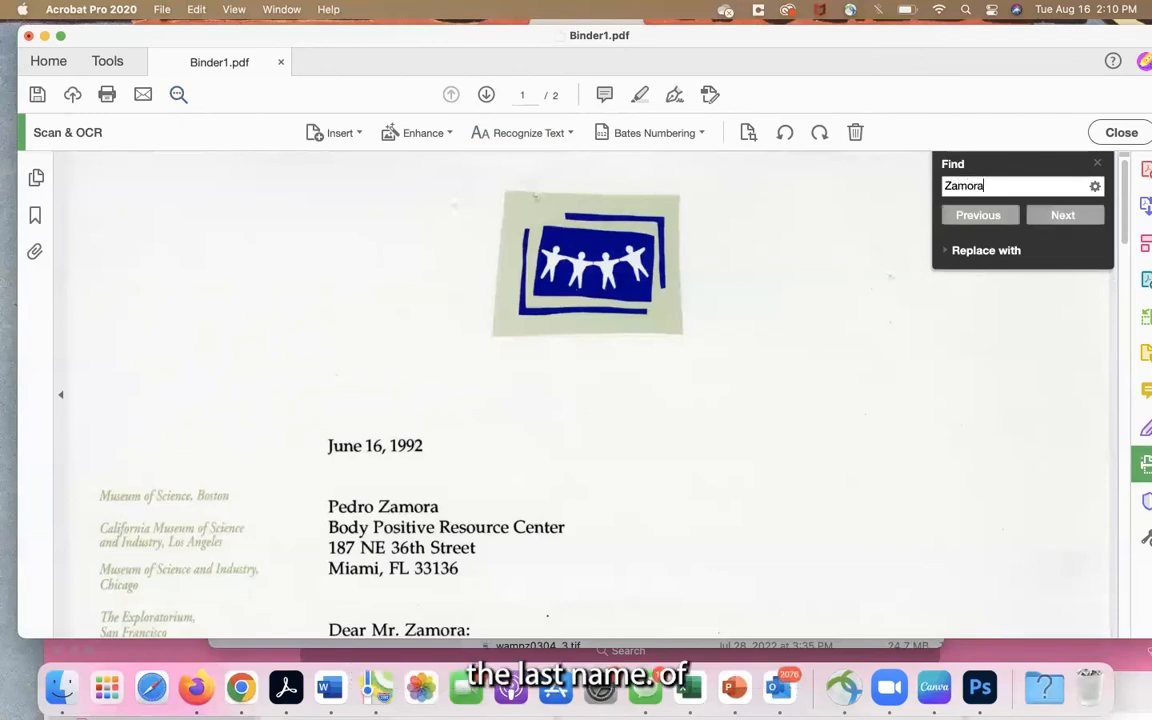
{"action": "key", "text": "Return"}
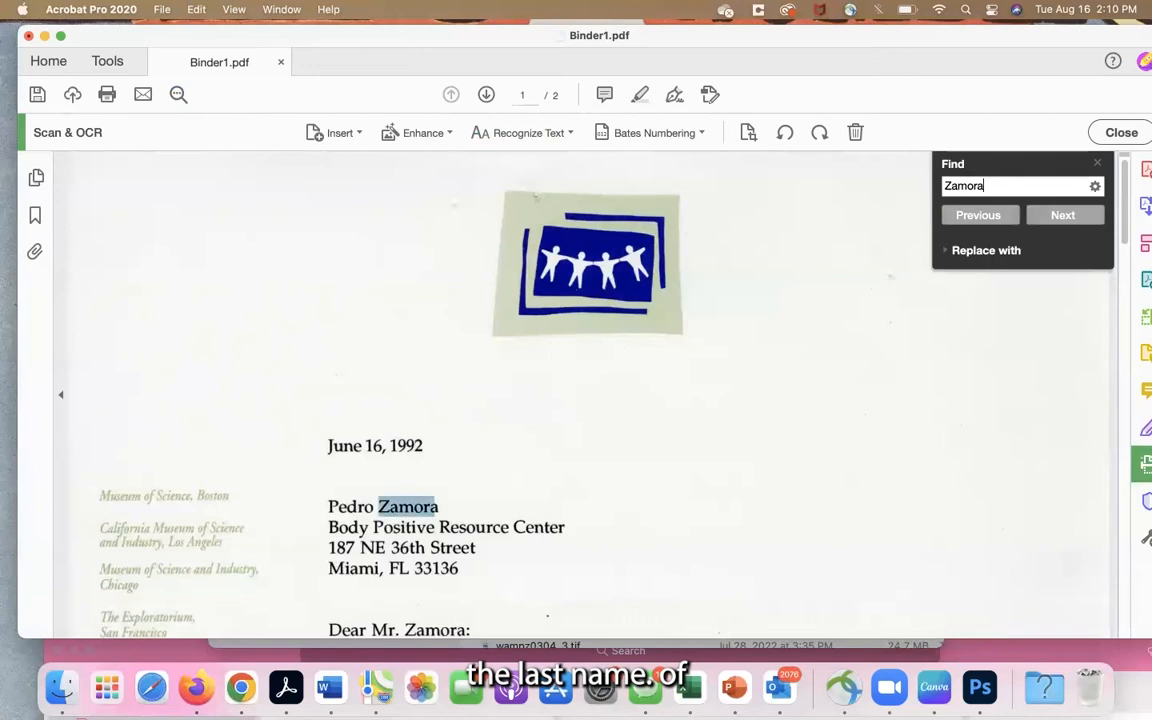
{"action": "left_click", "coordinate": [1064, 215]}
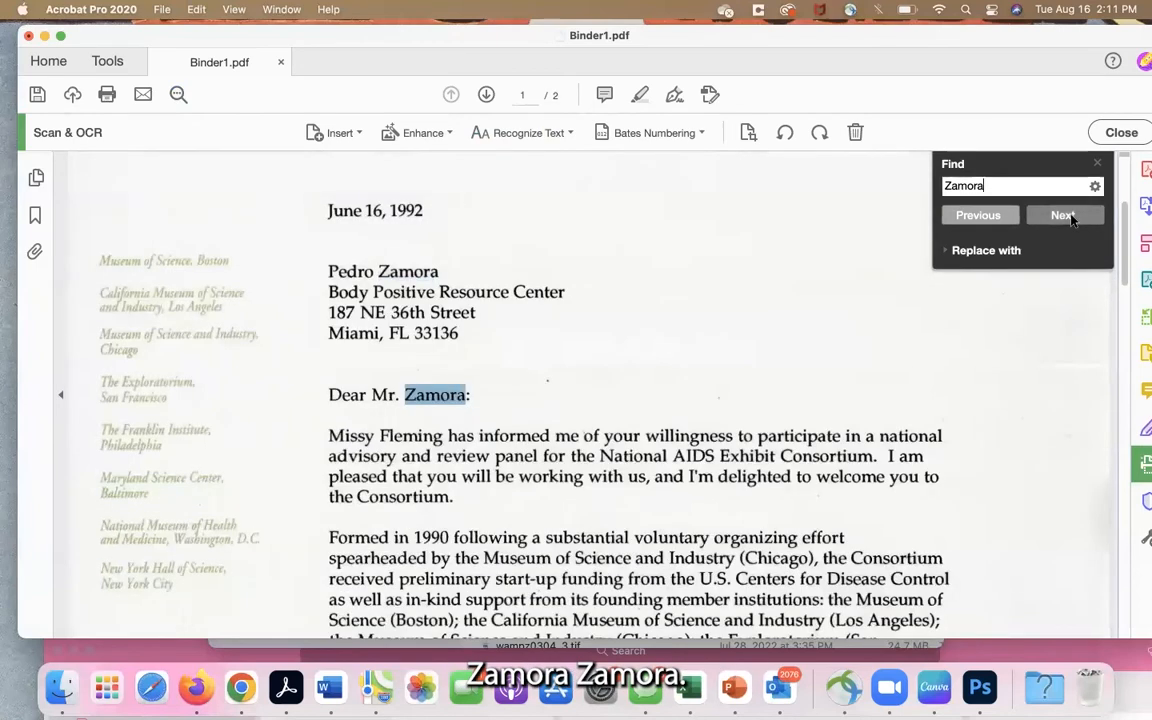
{"action": "left_click", "coordinate": [1064, 215]}
{"action": "left_click", "coordinate": [1070, 218]}
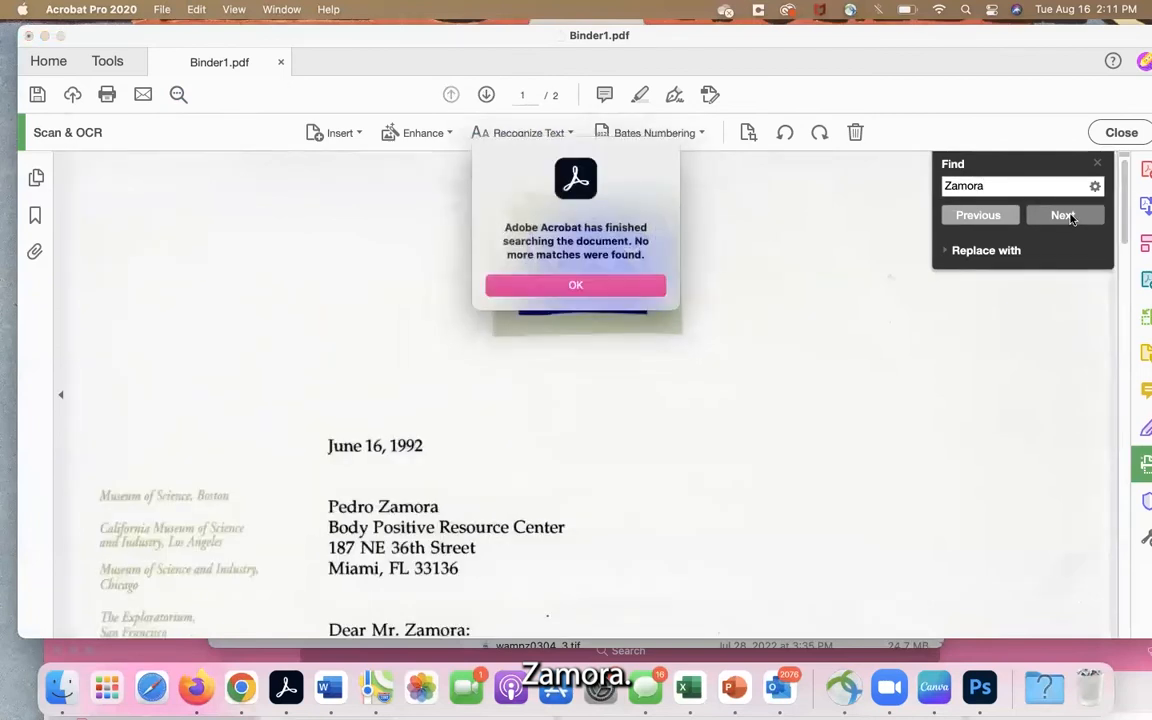
{"action": "left_click", "coordinate": [645, 288]}
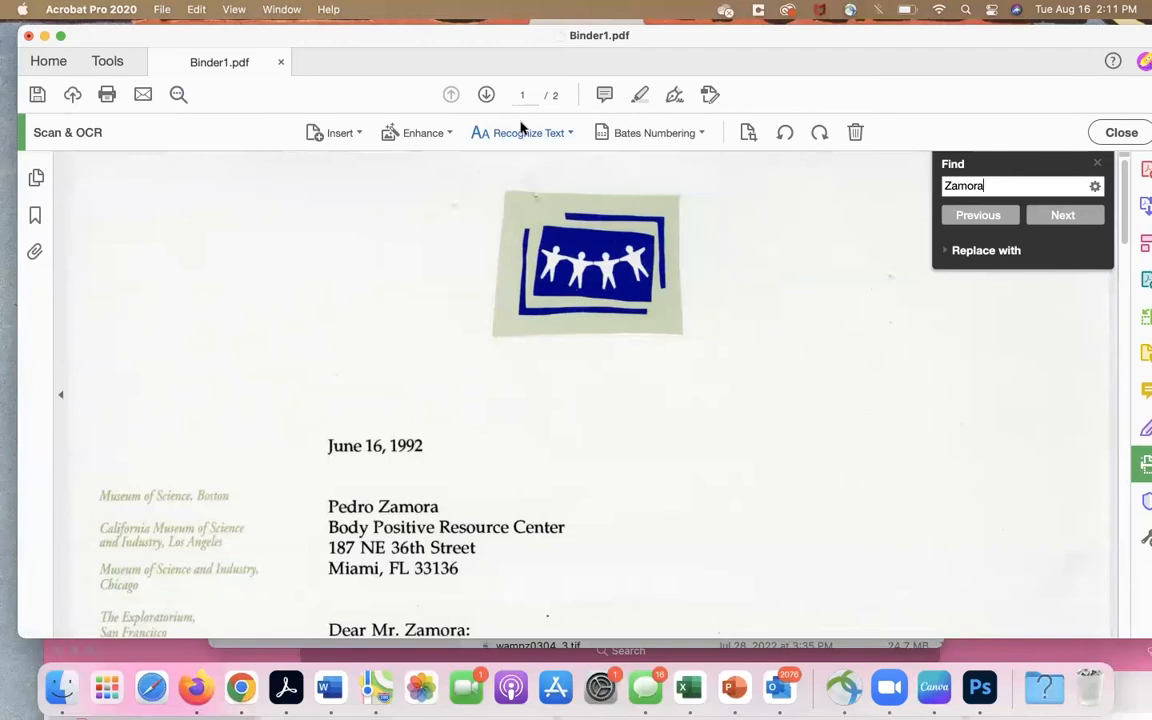
{"action": "left_click", "coordinate": [389, 128]}
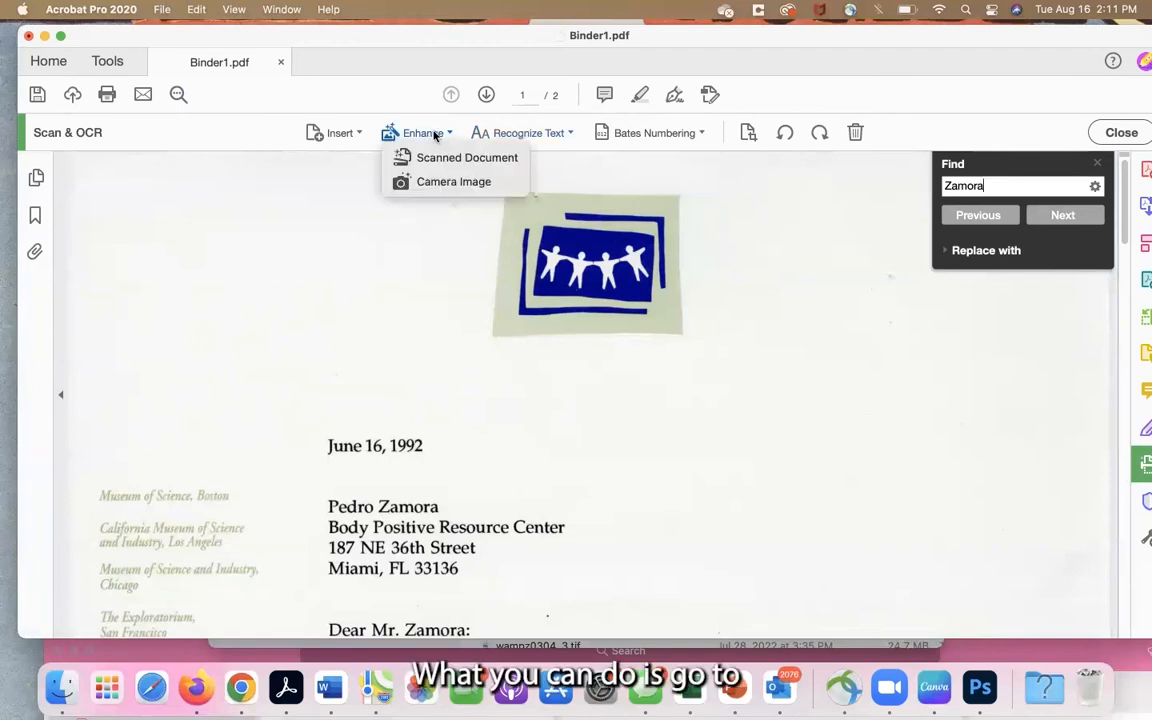
{"action": "left_click", "coordinate": [355, 128]}
{"action": "left_click", "coordinate": [355, 128]}
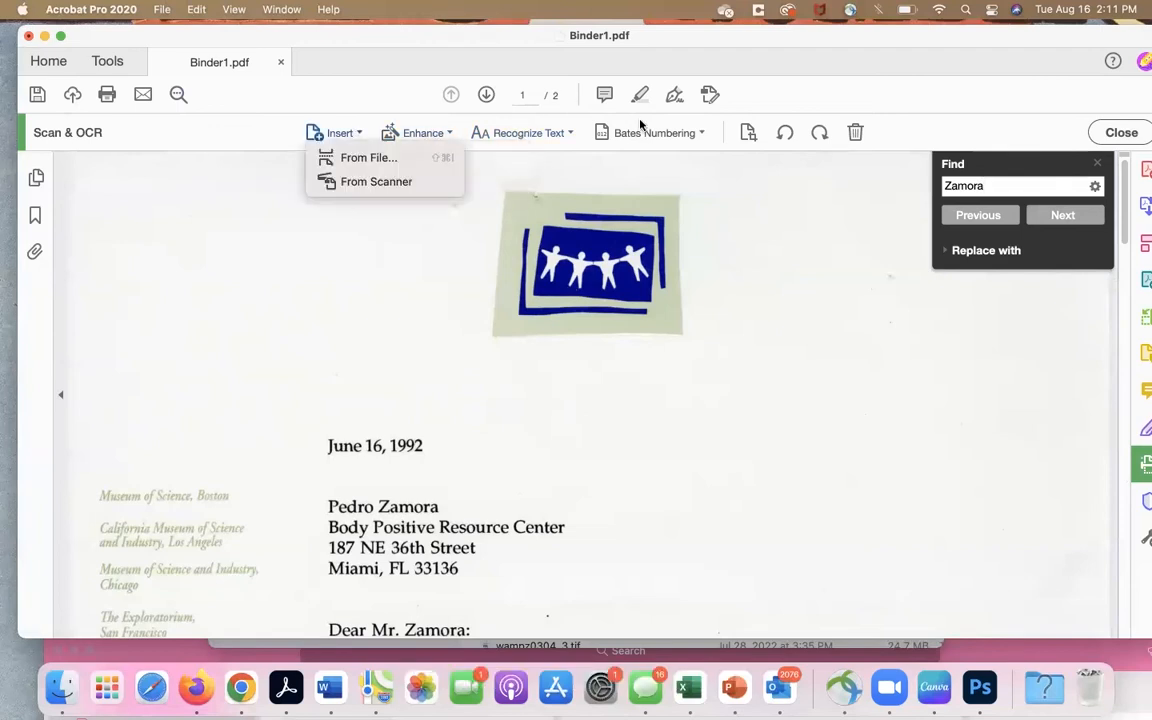
{"action": "left_click", "coordinate": [679, 136]}
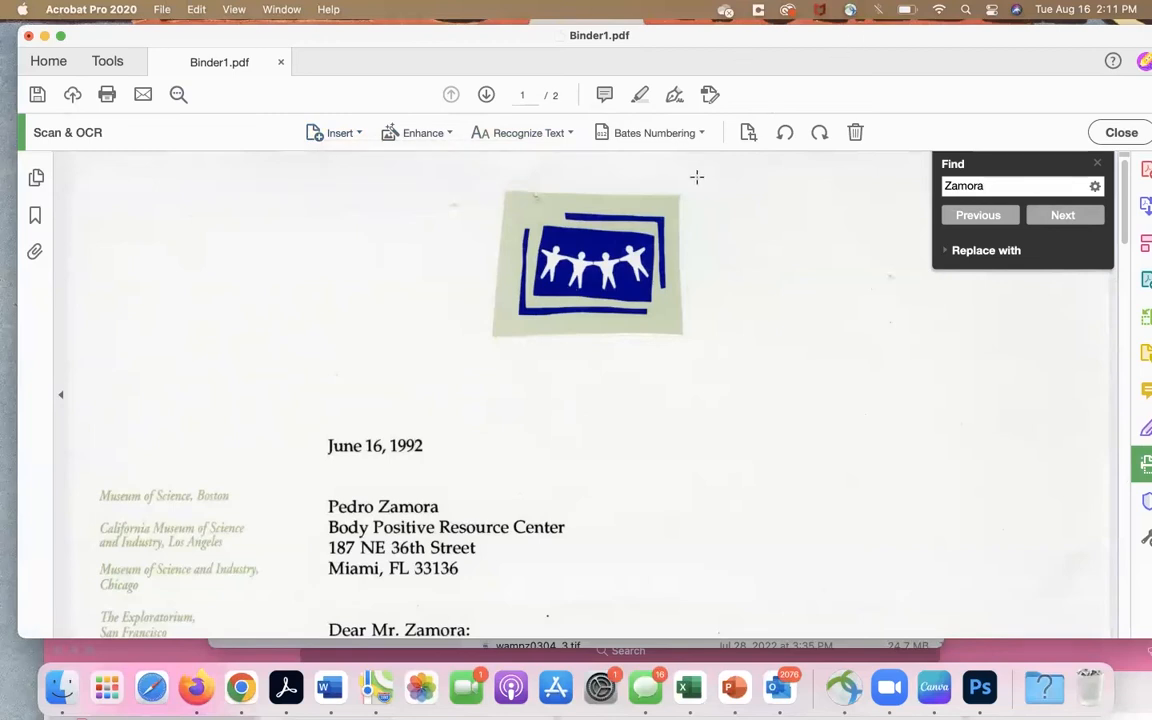
{"action": "left_click", "coordinate": [120, 8]}
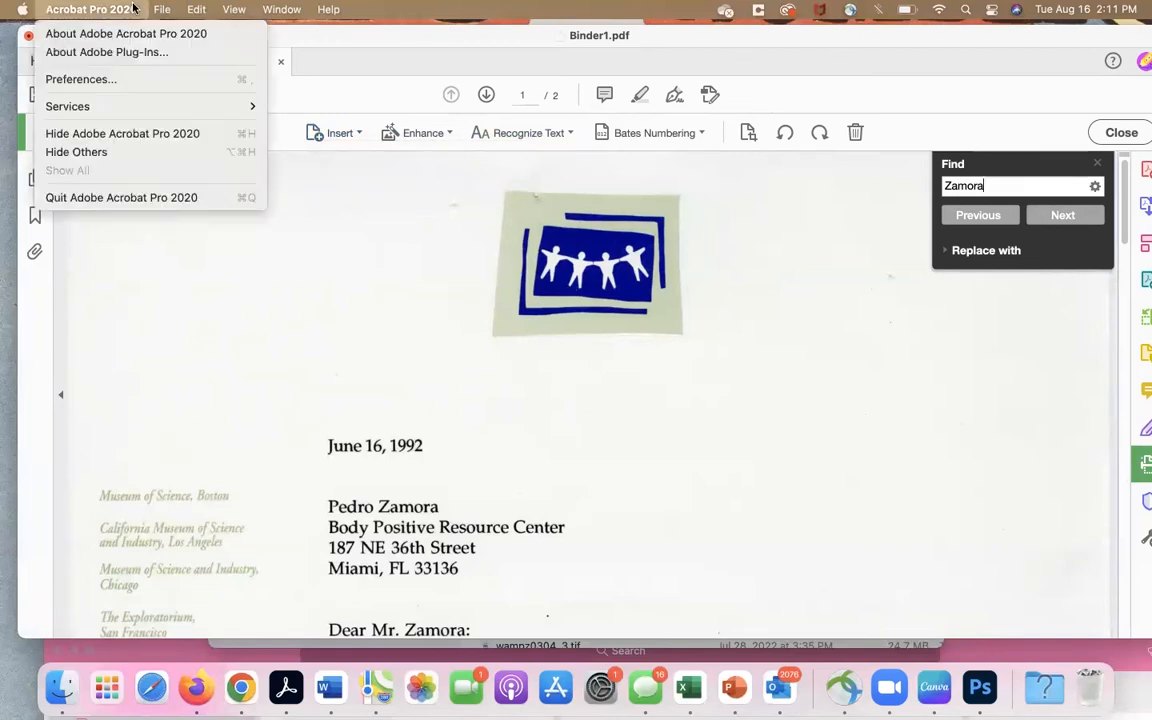
{"action": "mouse_move", "coordinate": [234, 8]}
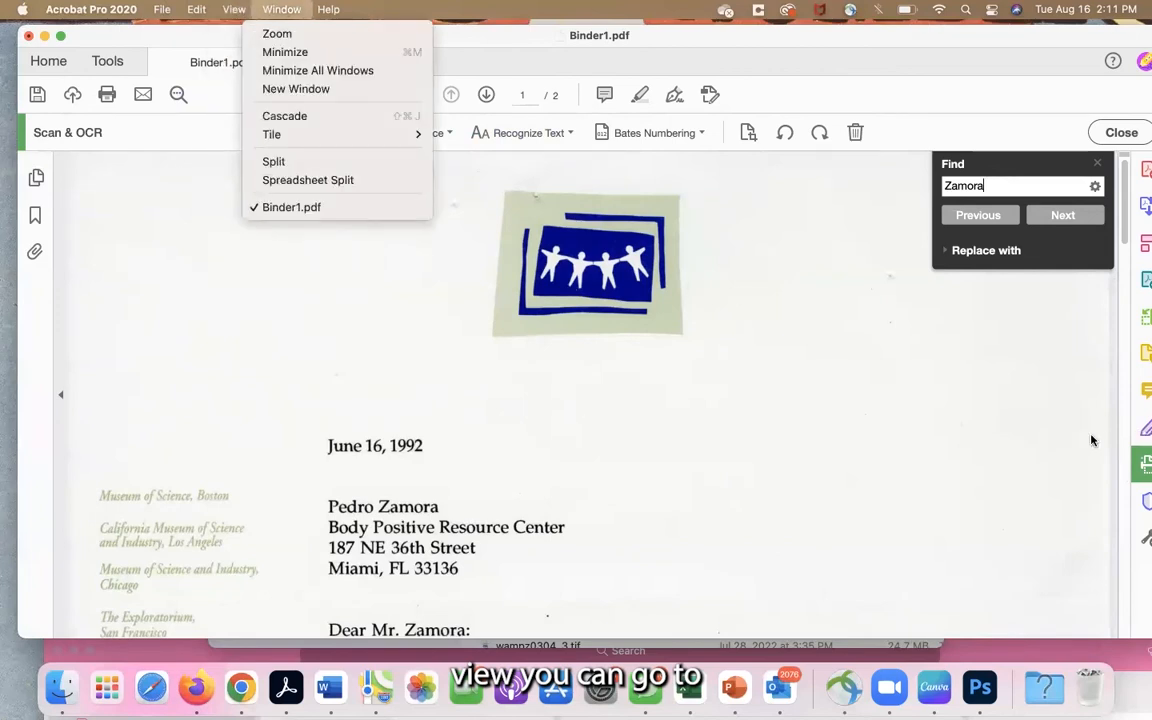
{"action": "left_click", "coordinate": [985, 398]}
Open the correction of recognized text to view the first suspect word, and leave it without changing anything
{"action": "left_click_drag", "start_coordinate": [912, 34], "coordinate": [866, 78]}
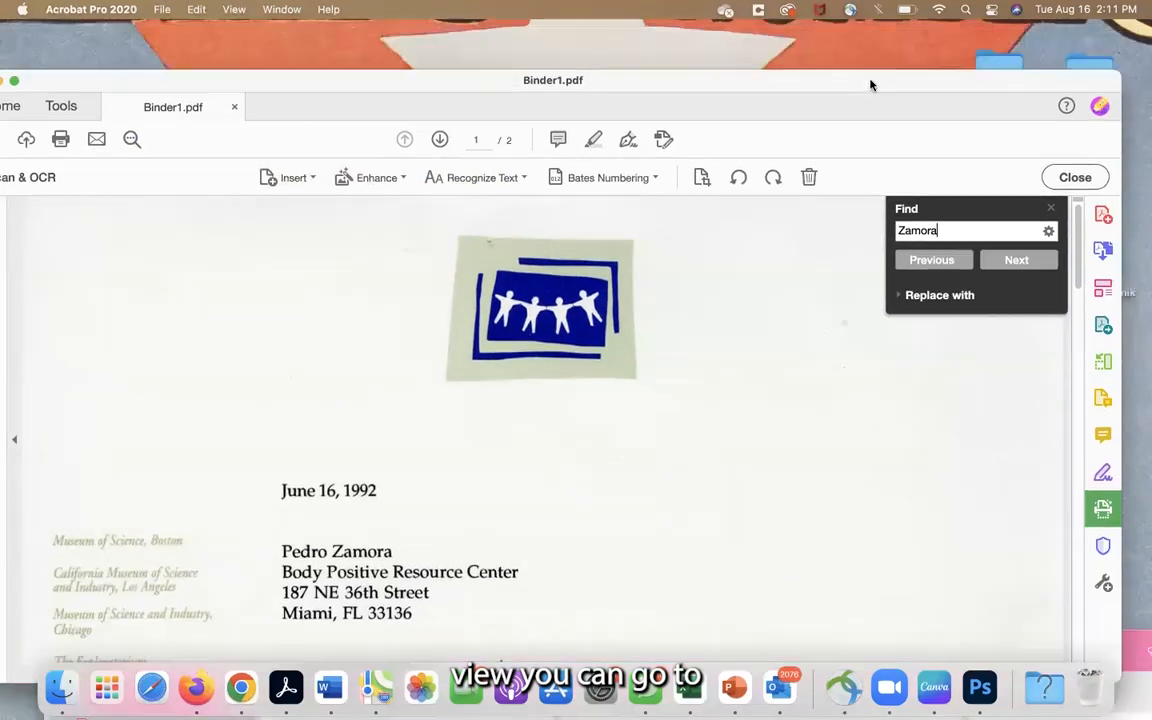
{"action": "left_click", "coordinate": [466, 178]}
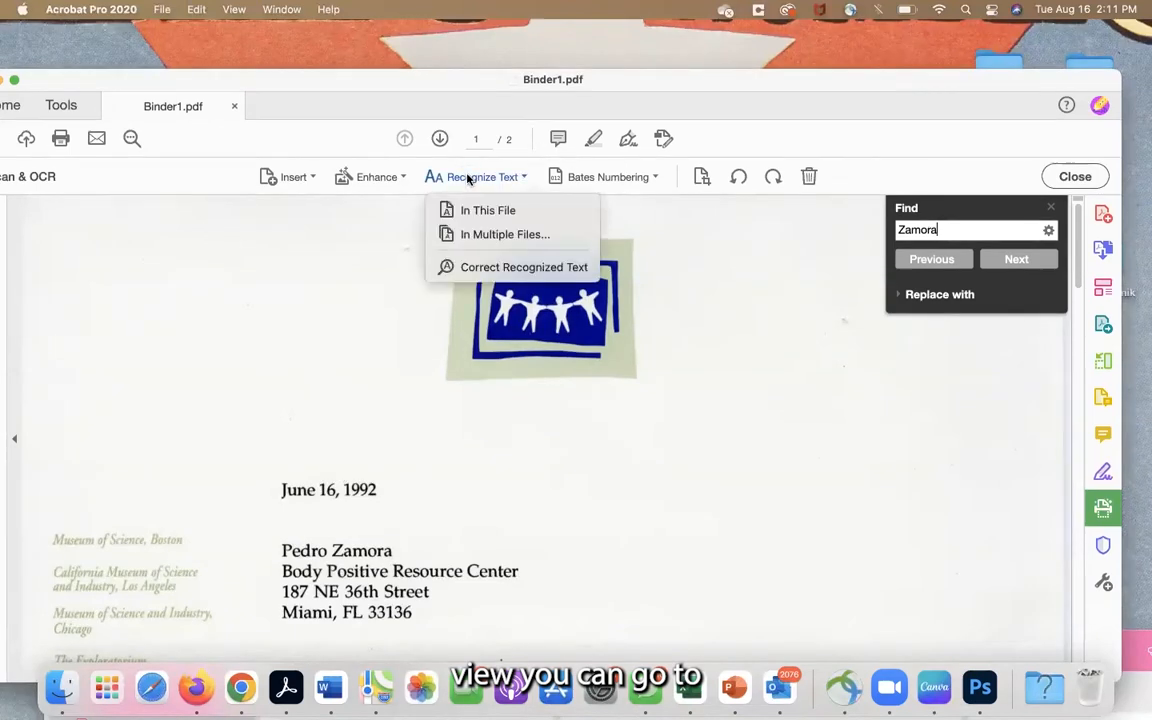
{"action": "left_click", "coordinate": [578, 268]}
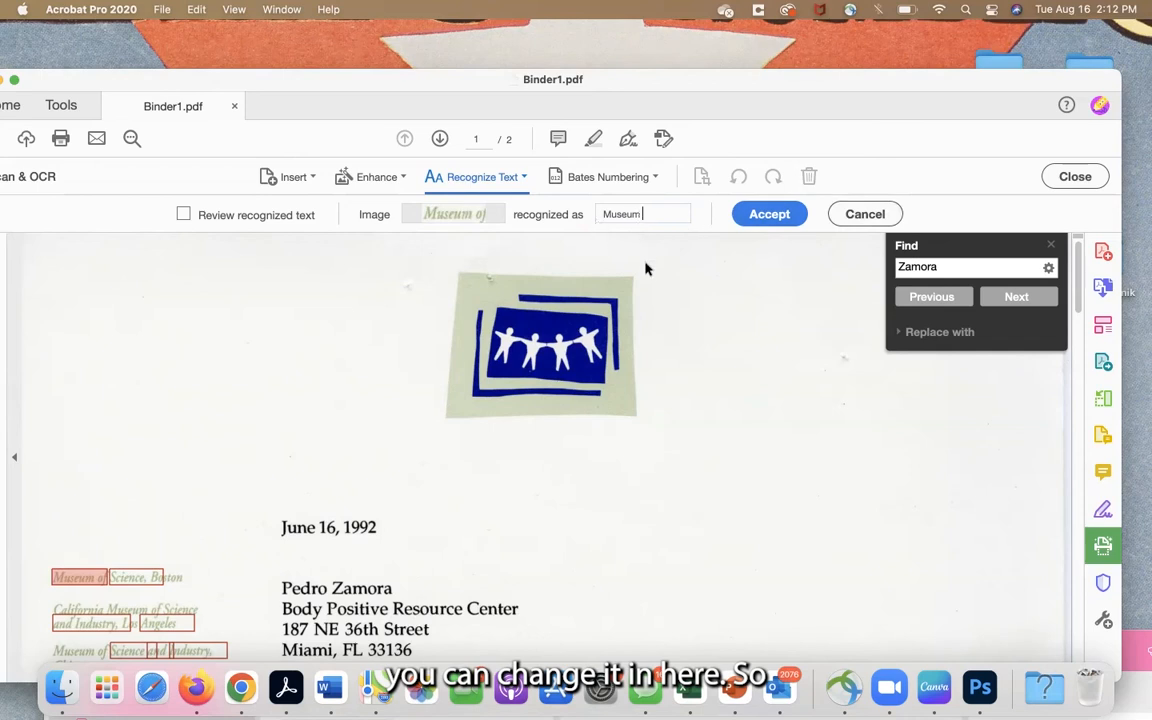
{"action": "left_click", "coordinate": [865, 214]}
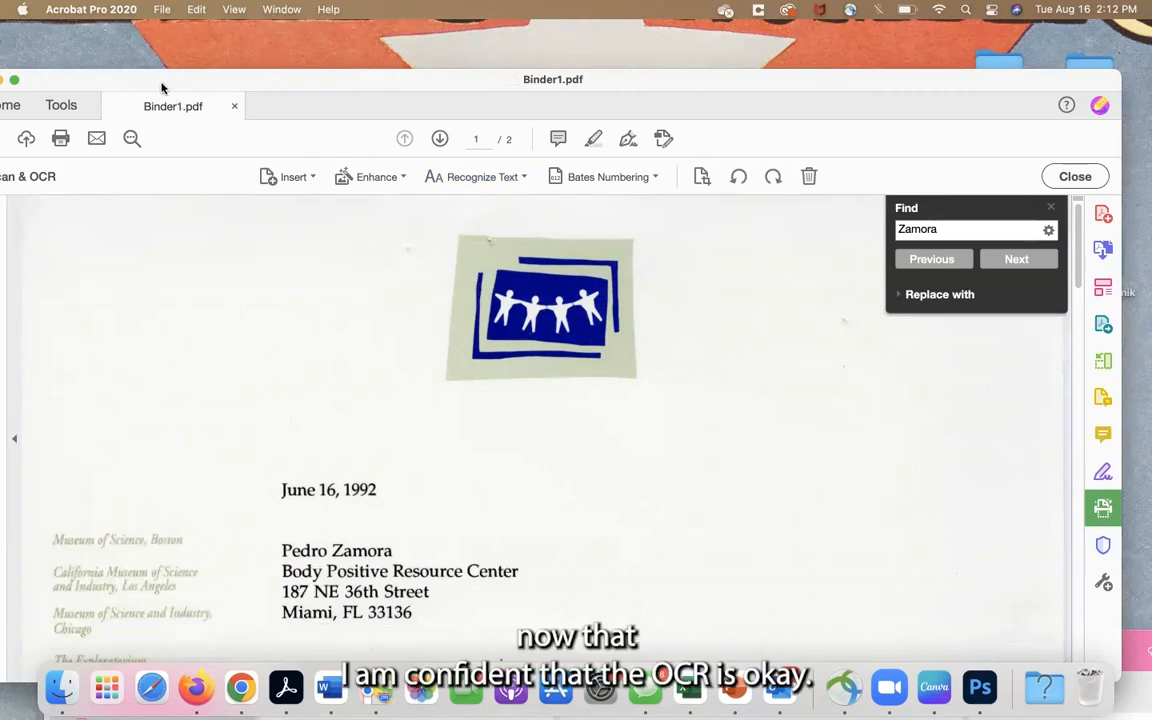
{"action": "left_click_drag", "start_coordinate": [147, 86], "coordinate": [160, 81]}
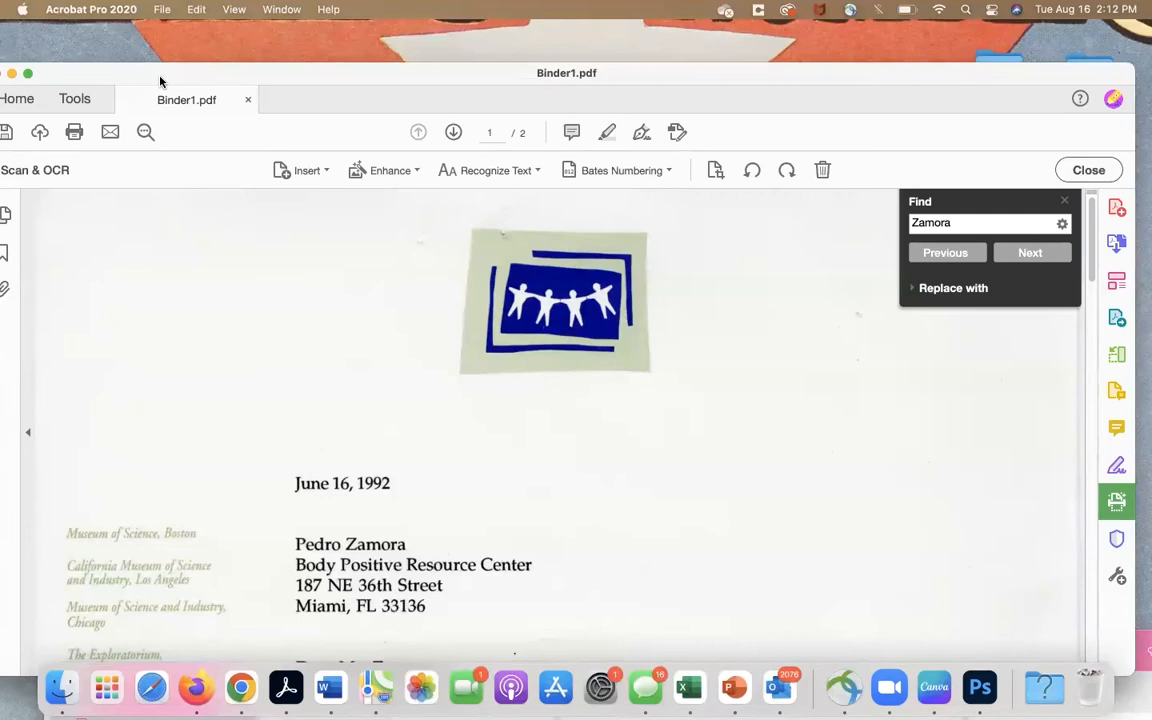
{"action": "left_click", "coordinate": [469, 171]}
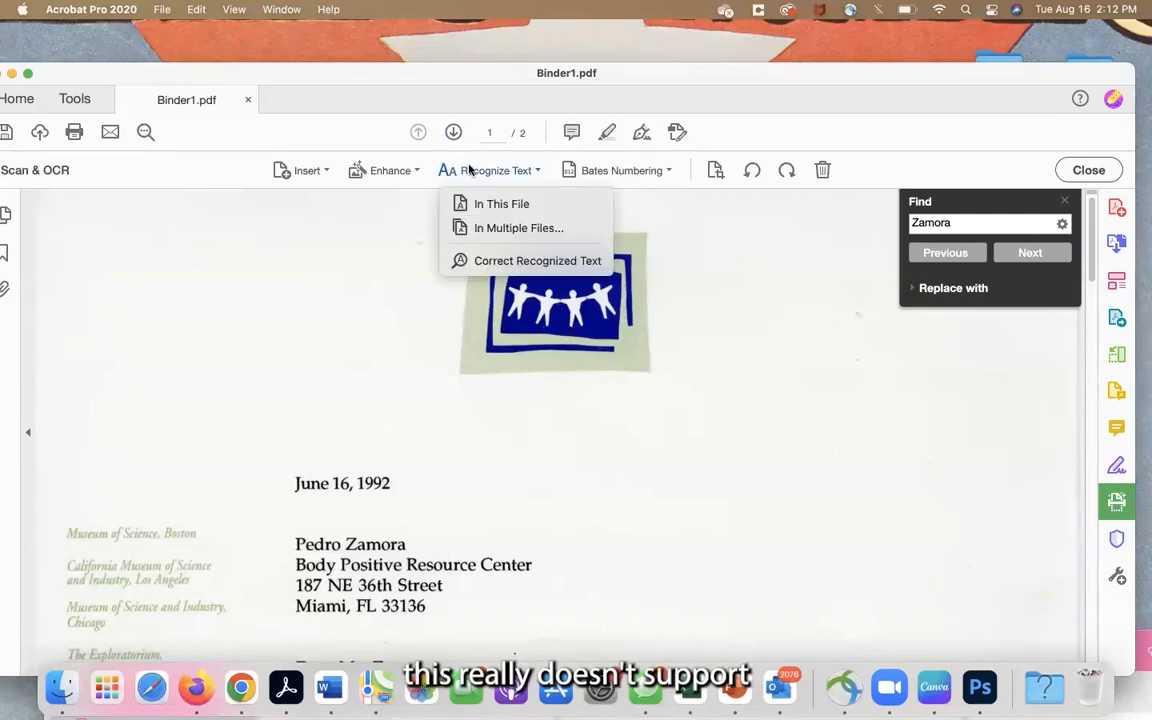
{"action": "left_click", "coordinate": [787, 255]}
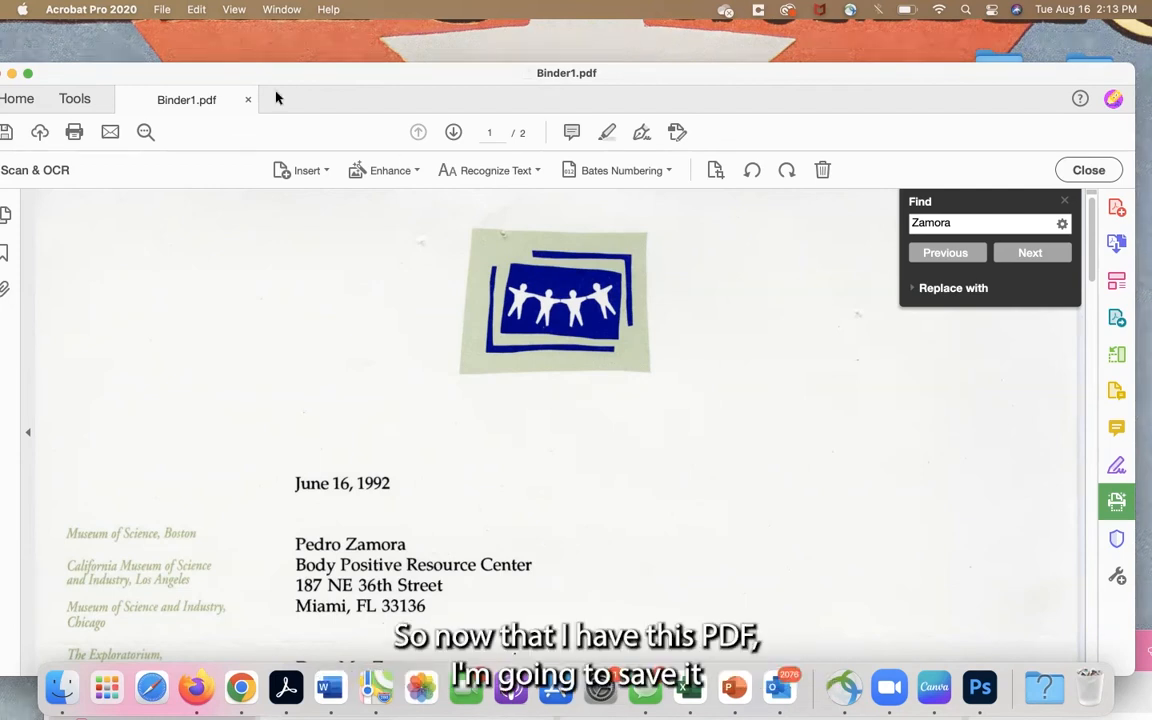
Start saving the PDF under a new name in the WAM Digitization-Pedro Zamora folder on the WPHL 1 drive
{"action": "left_click_drag", "start_coordinate": [168, 78], "coordinate": [196, 67]}
{"action": "left_click", "coordinate": [152, 9]}
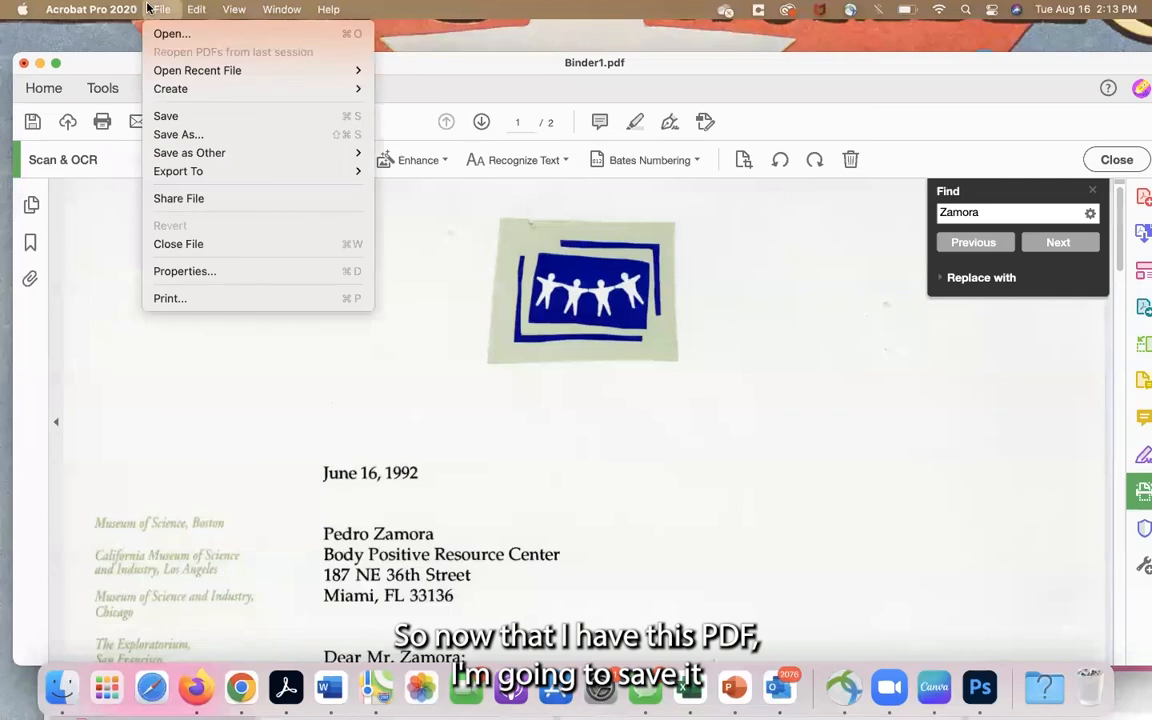
{"action": "left_click", "coordinate": [204, 133]}
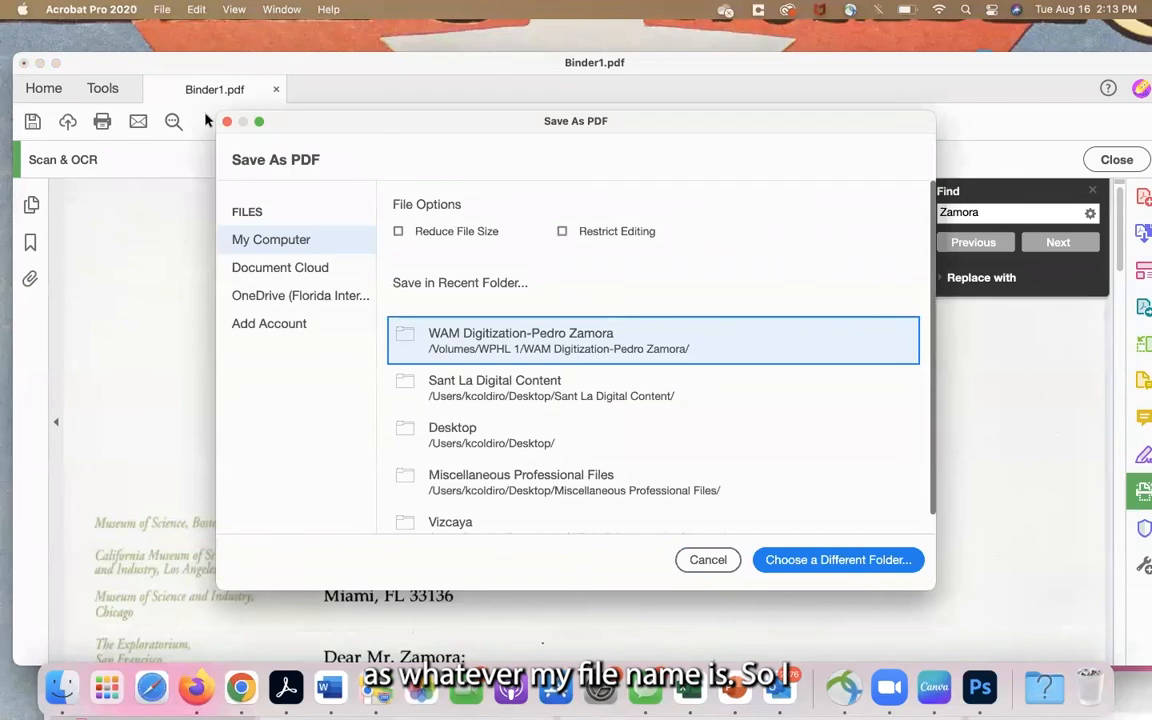
{"action": "left_click", "coordinate": [489, 340]}
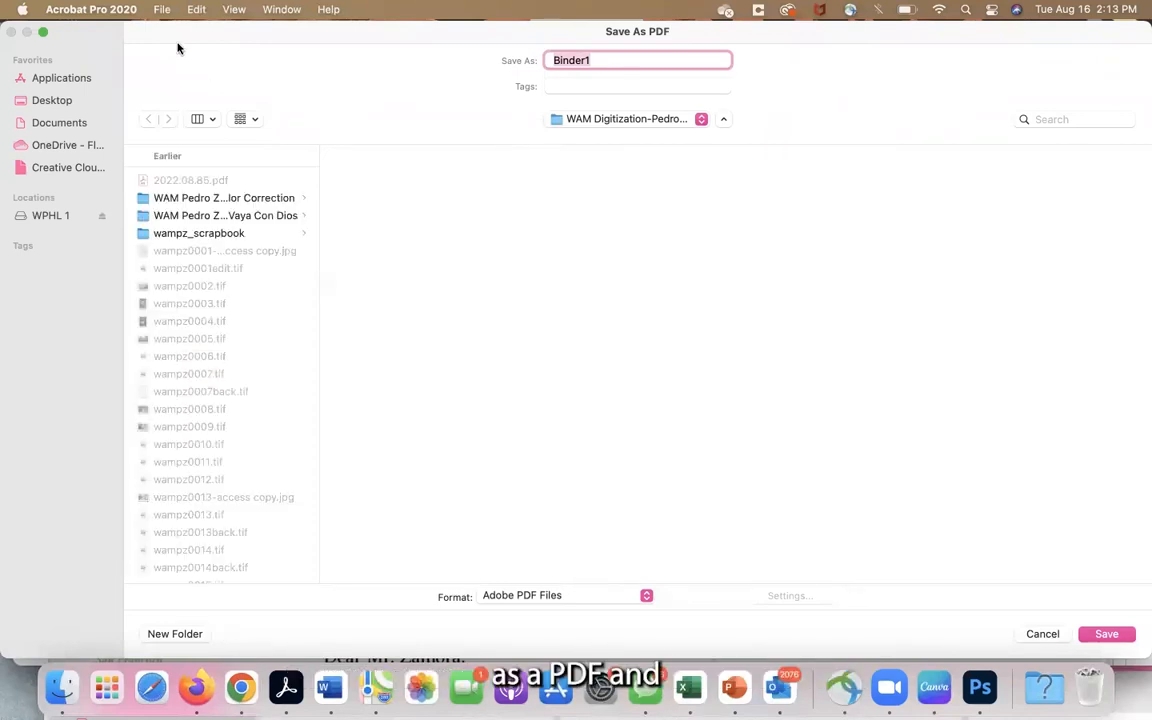
{"action": "left_click_drag", "start_coordinate": [177, 33], "coordinate": [184, 76]}
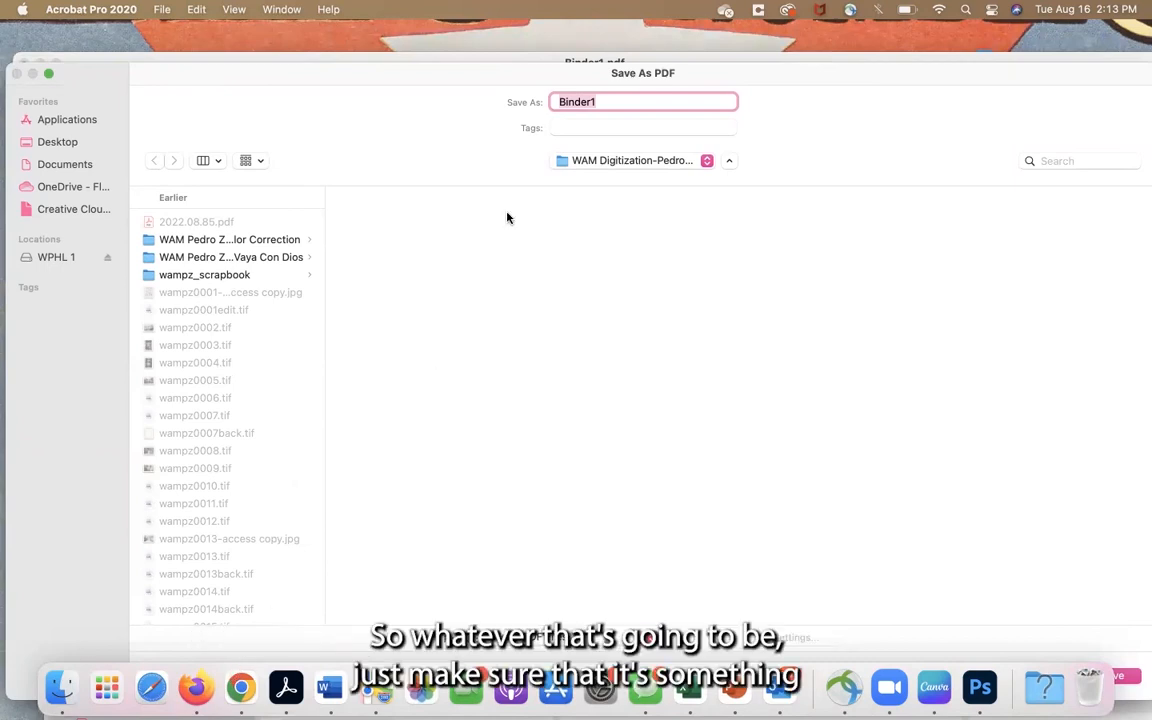
{"action": "left_click", "coordinate": [240, 687]}
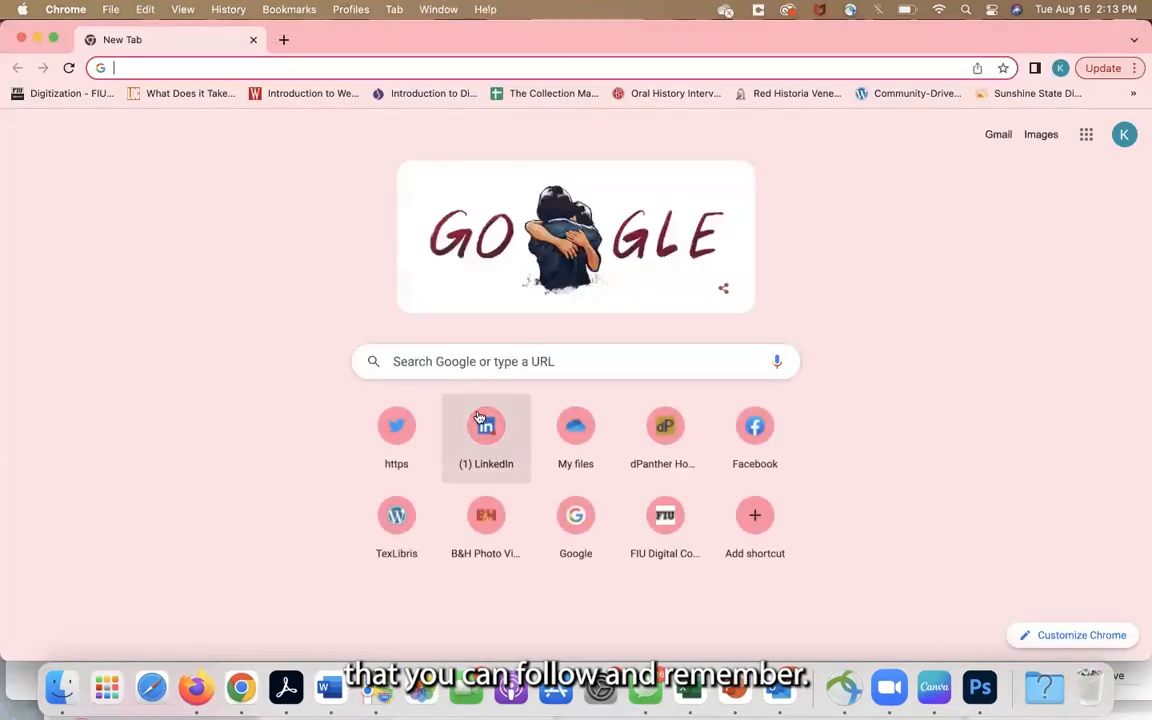
{"action": "left_click", "coordinate": [21, 38]}
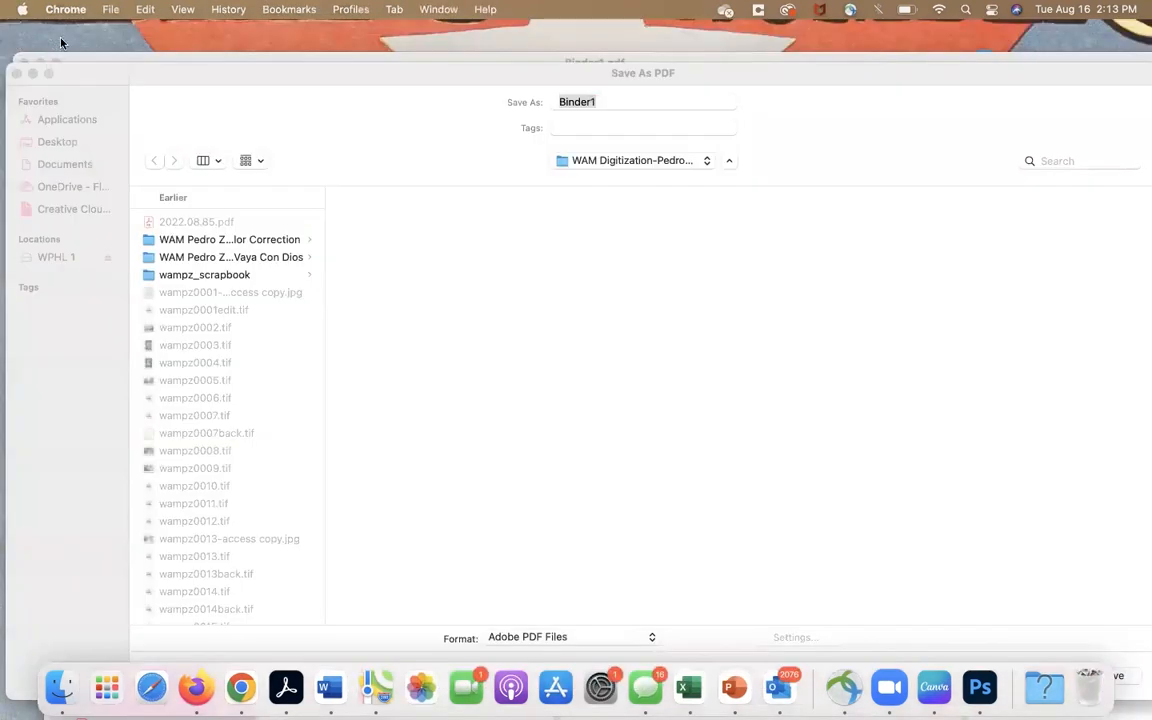
{"action": "left_click", "coordinate": [658, 101]}
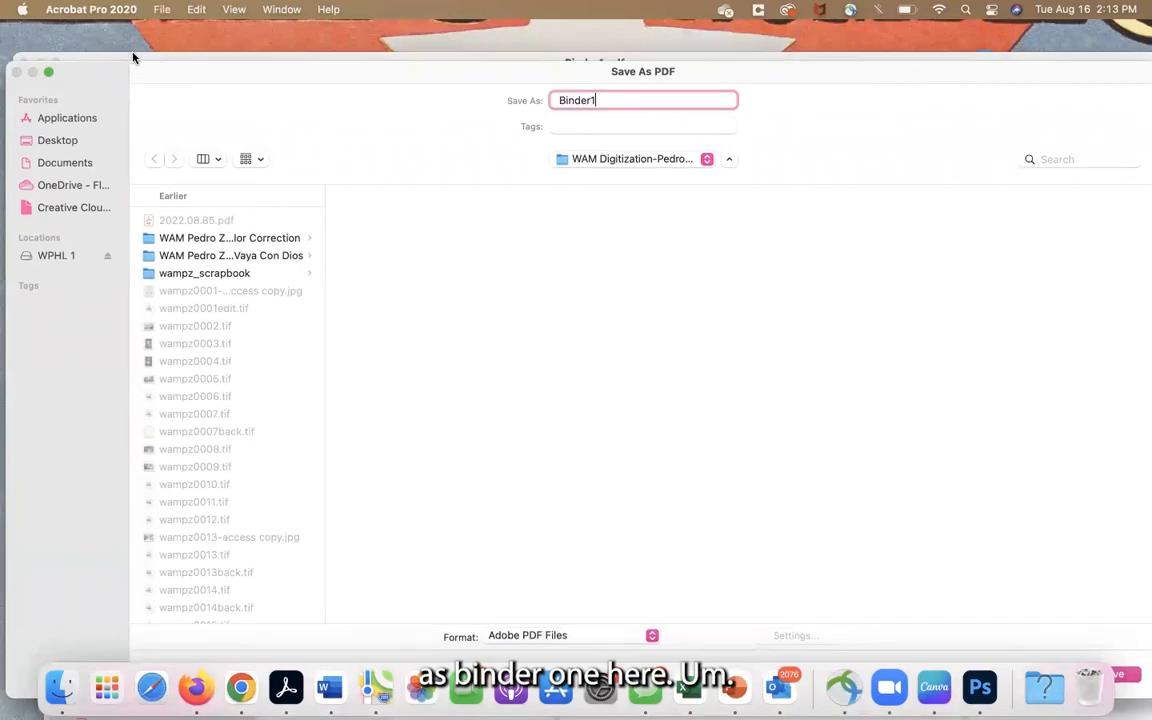
{"action": "left_click_drag", "start_coordinate": [134, 56], "coordinate": [124, 10]}
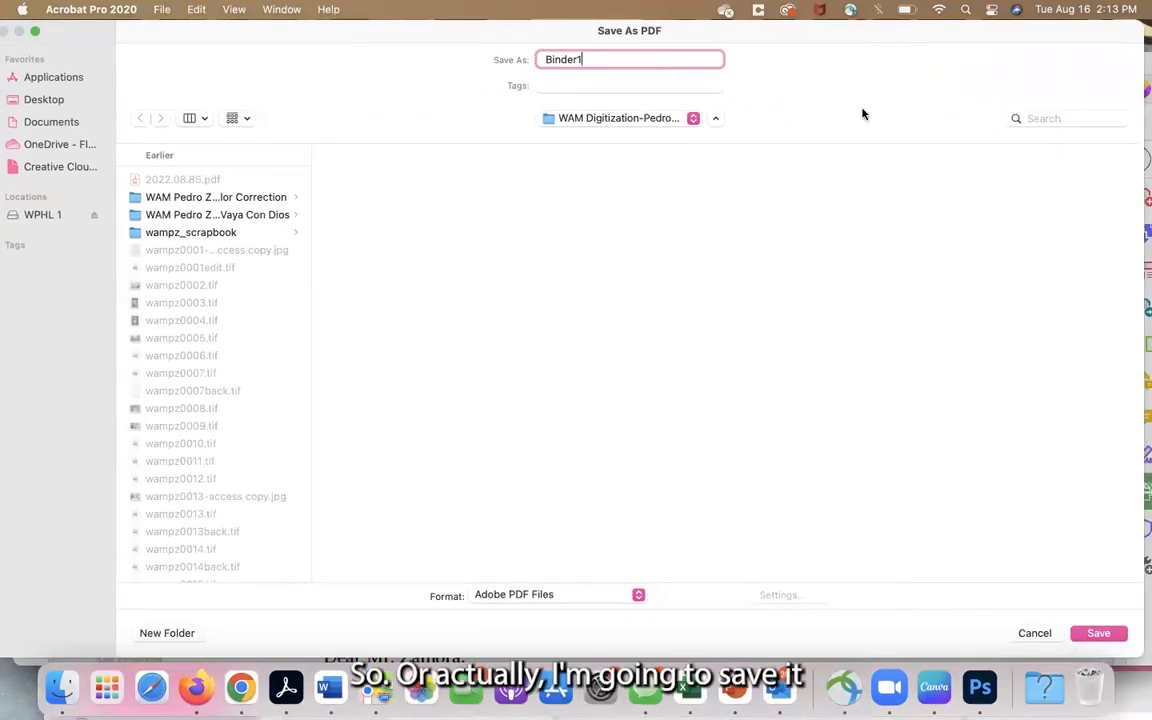
Name the file wampz0283 and save it as an Adobe PDF file
{"action": "left_click_drag", "start_coordinate": [919, 29], "coordinate": [920, 68]}
{"action": "double_click", "coordinate": [607, 93]}
{"action": "type", "text": "wampz"}
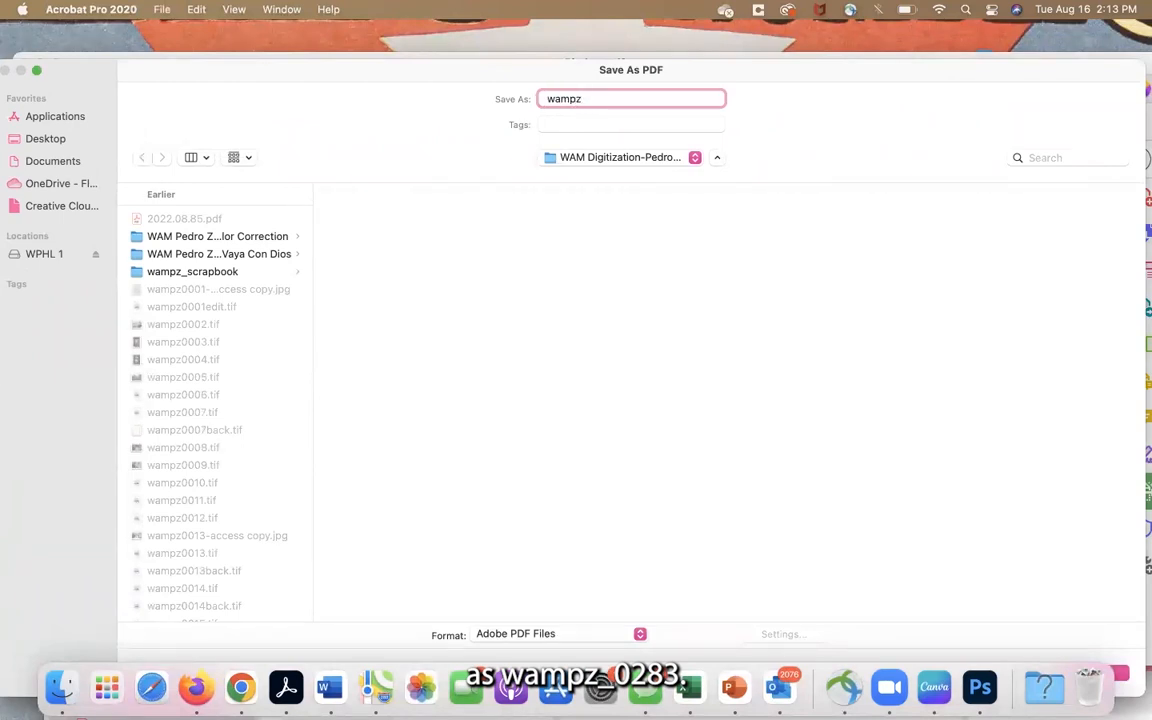
{"action": "type", "text": "0283"}
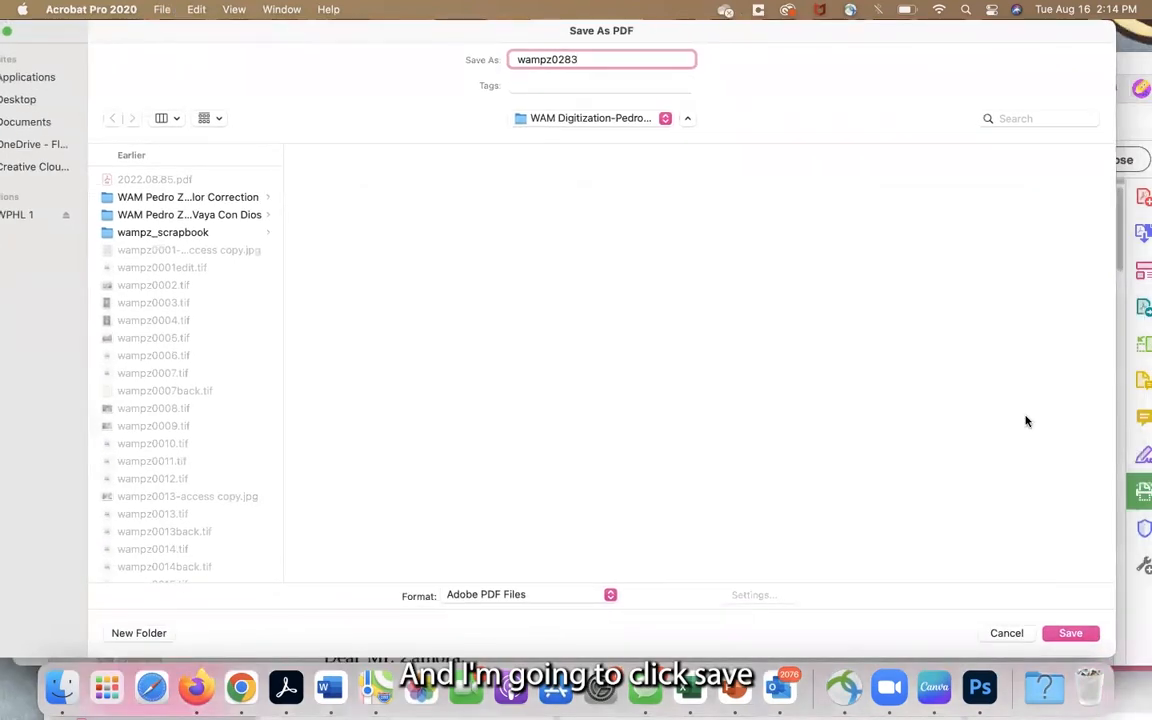
{"action": "left_click", "coordinate": [1070, 633]}
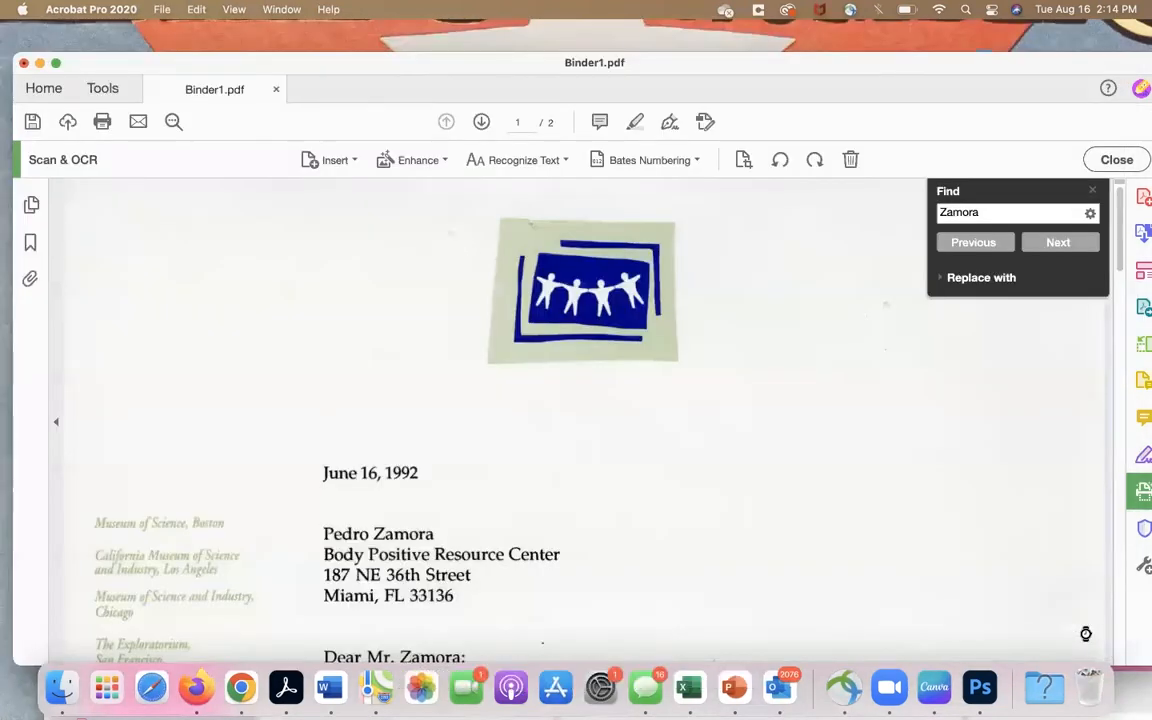